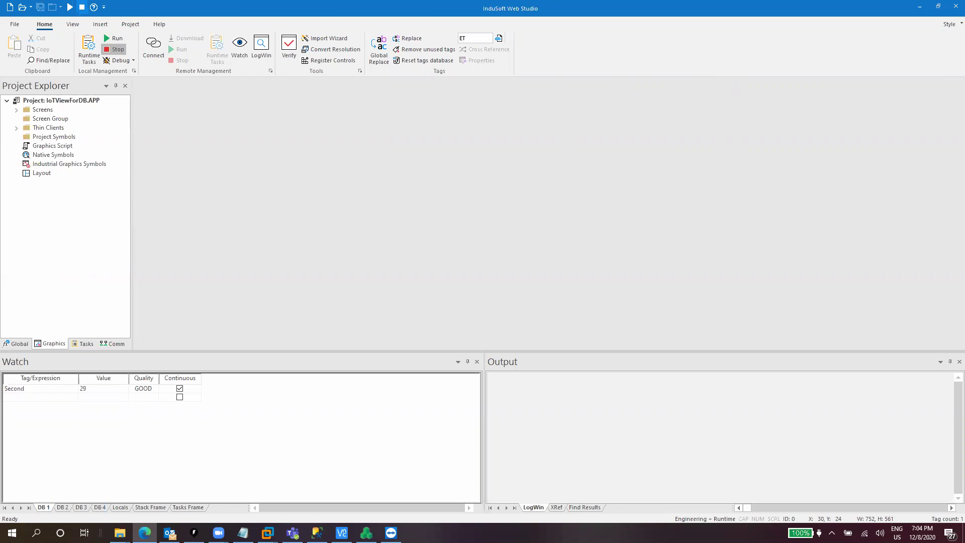
Switch to the Siemens support article on the TIA Portal timer's online status.
{"action": "key", "text": "alt+Tab"}
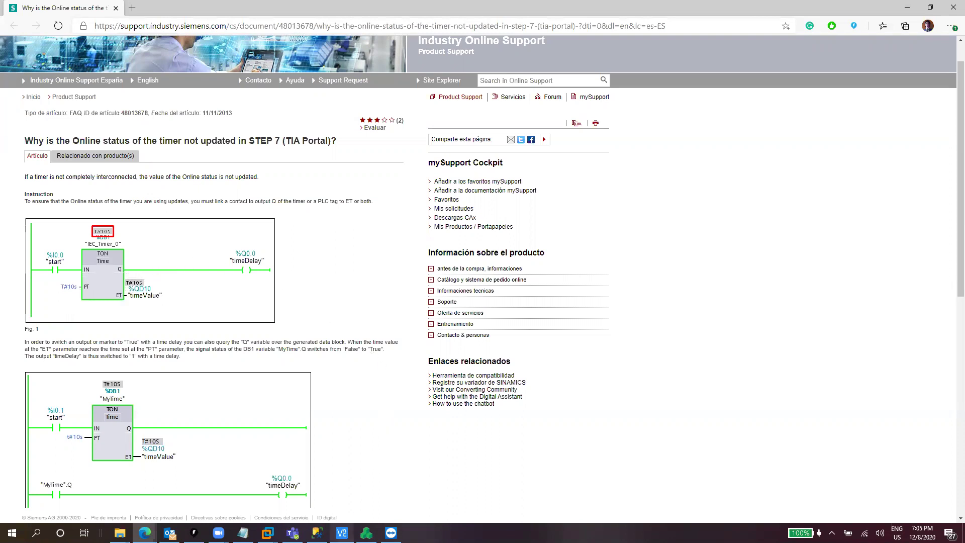
Create a new project named TONDemo at 1920×1080 resolution.
{"action": "left_click", "coordinate": [367, 533]}
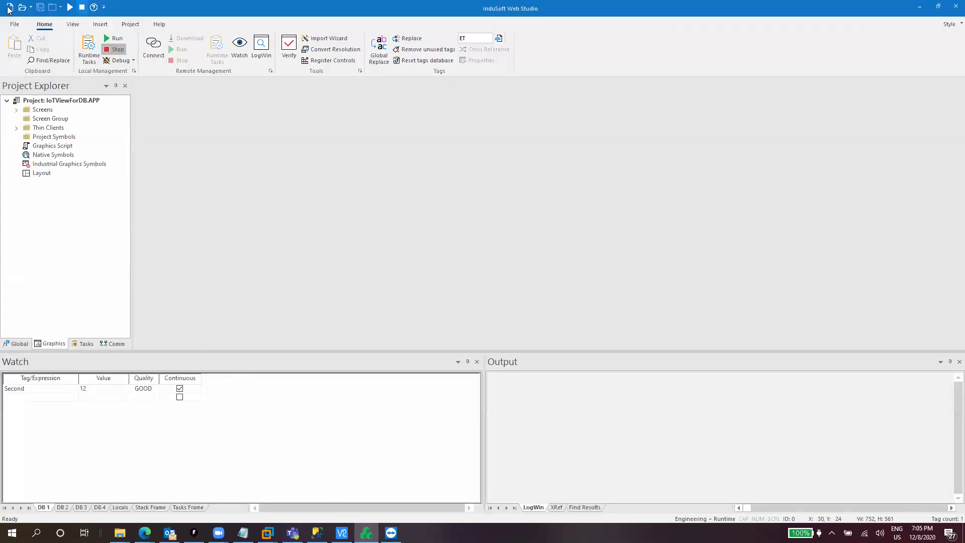
{"action": "left_click", "coordinate": [9, 8]}
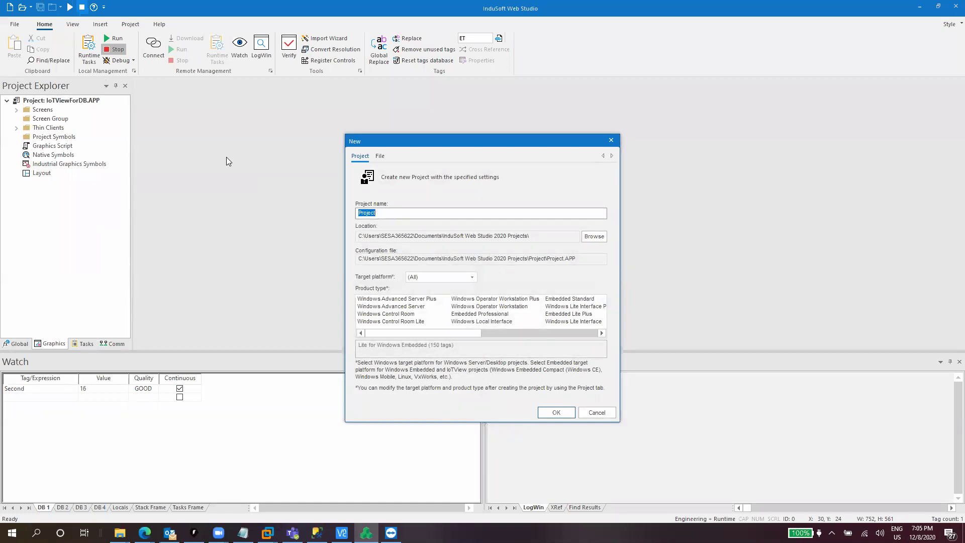
{"action": "type", "text": "TONDemo"}
{"action": "left_click", "coordinate": [556, 412]}
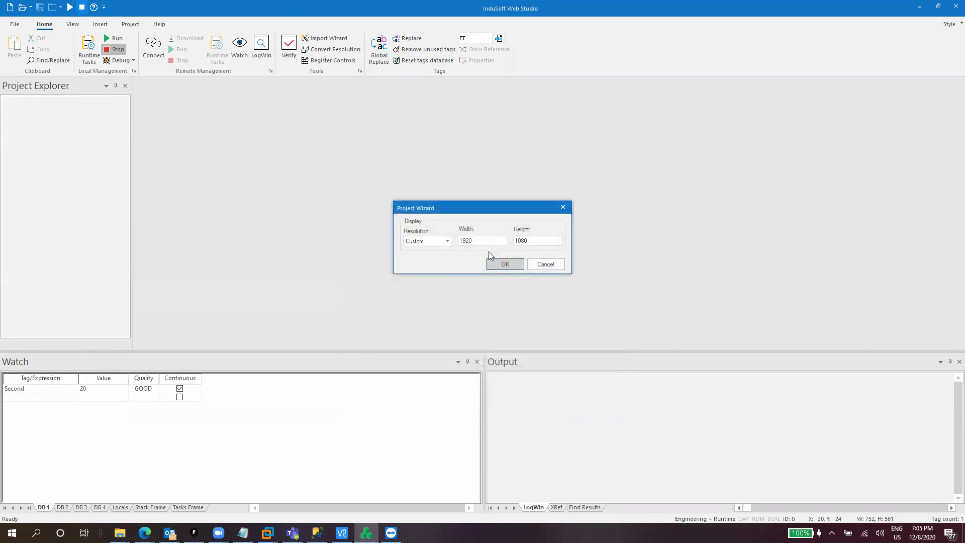
{"action": "left_click", "coordinate": [509, 260]}
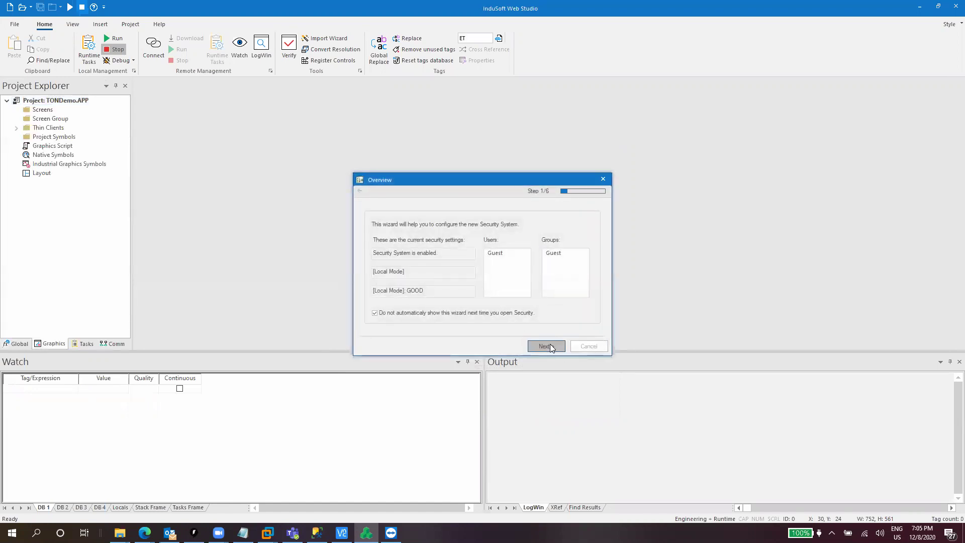
Skip through the security wizard to finish, leaving the security system disabled.
{"action": "left_click", "coordinate": [546, 346]}
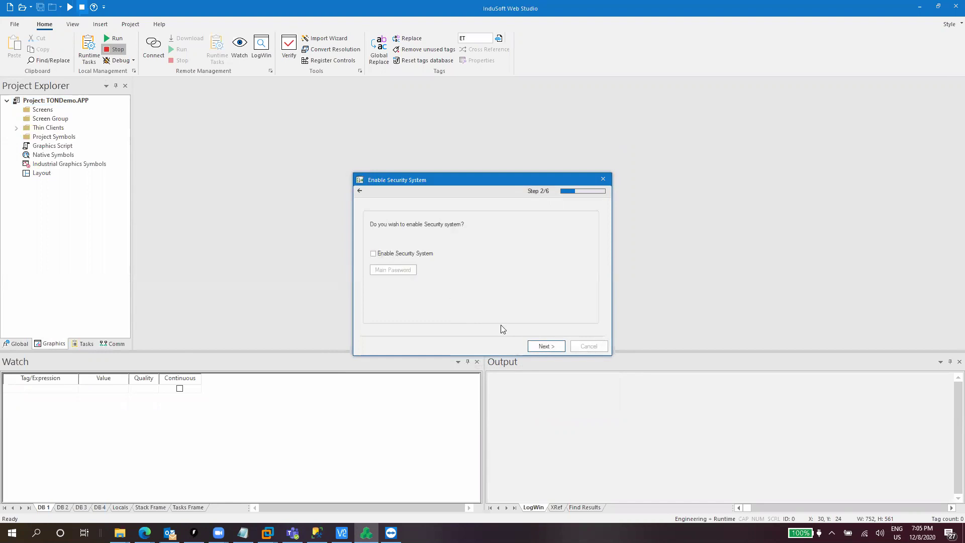
{"action": "left_click", "coordinate": [545, 347]}
{"action": "left_click", "coordinate": [546, 347]}
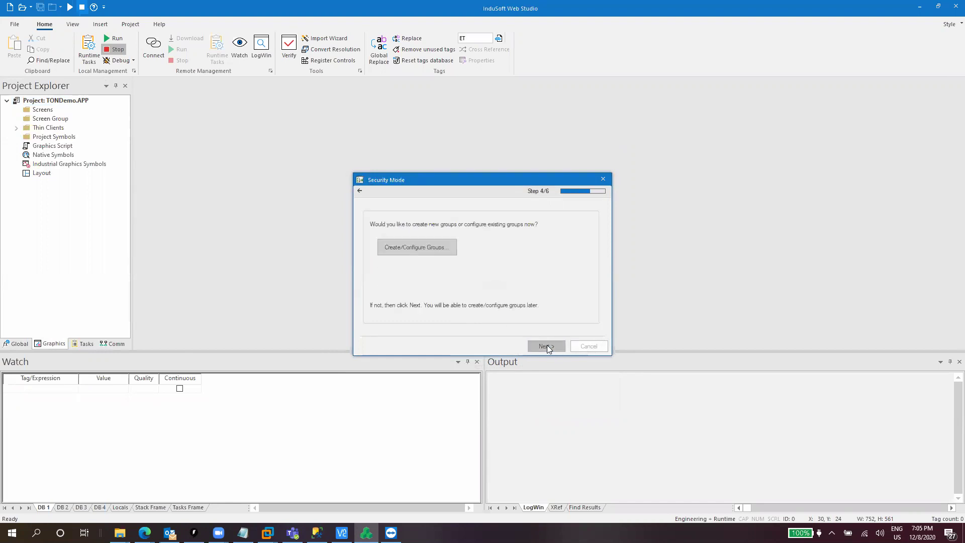
{"action": "left_click", "coordinate": [546, 347]}
{"action": "left_click", "coordinate": [546, 346]}
{"action": "left_click", "coordinate": [546, 346]}
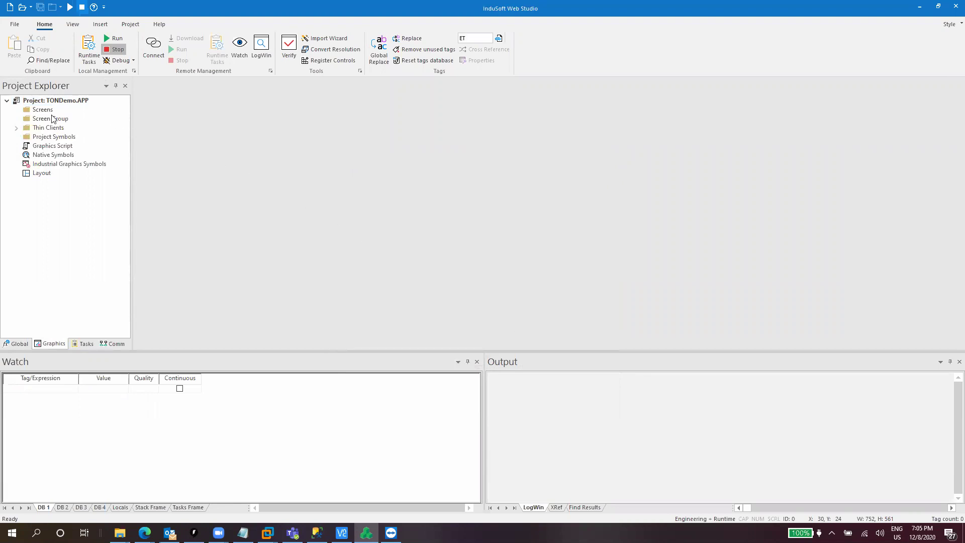
Open the Project Tags datasheet and enter tags ClockTag, IN, PT, Q and ET.
{"action": "left_click", "coordinate": [16, 344]}
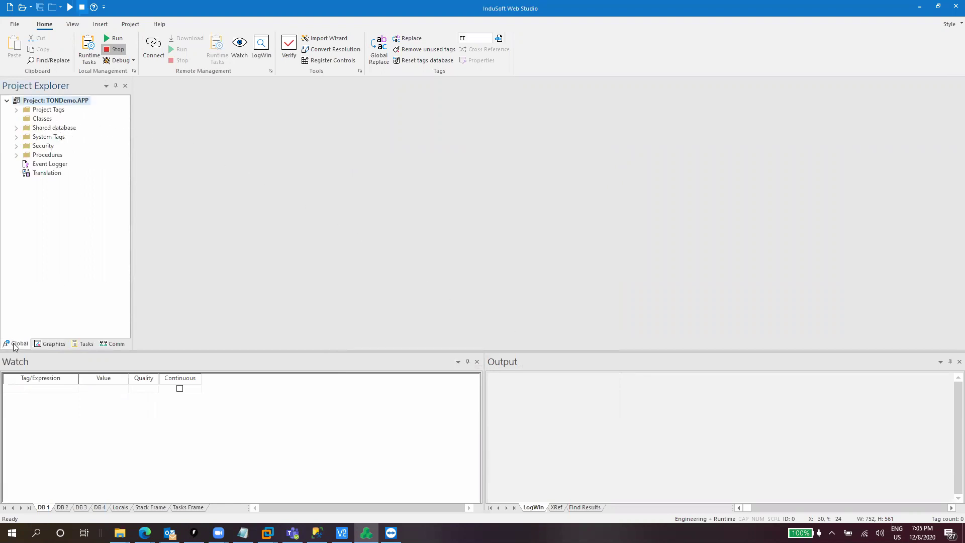
{"action": "double_click", "coordinate": [51, 111]}
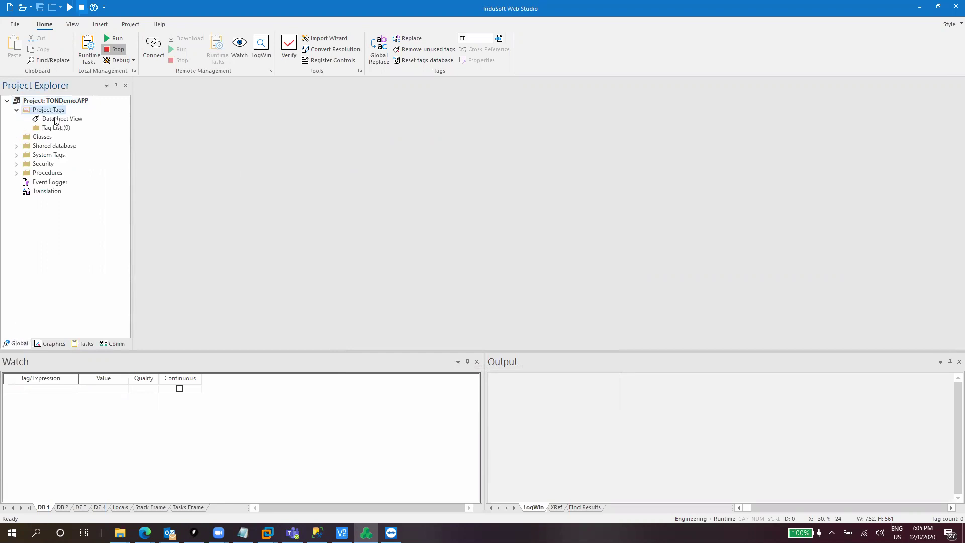
{"action": "double_click", "coordinate": [55, 118]}
{"action": "left_click", "coordinate": [209, 128]}
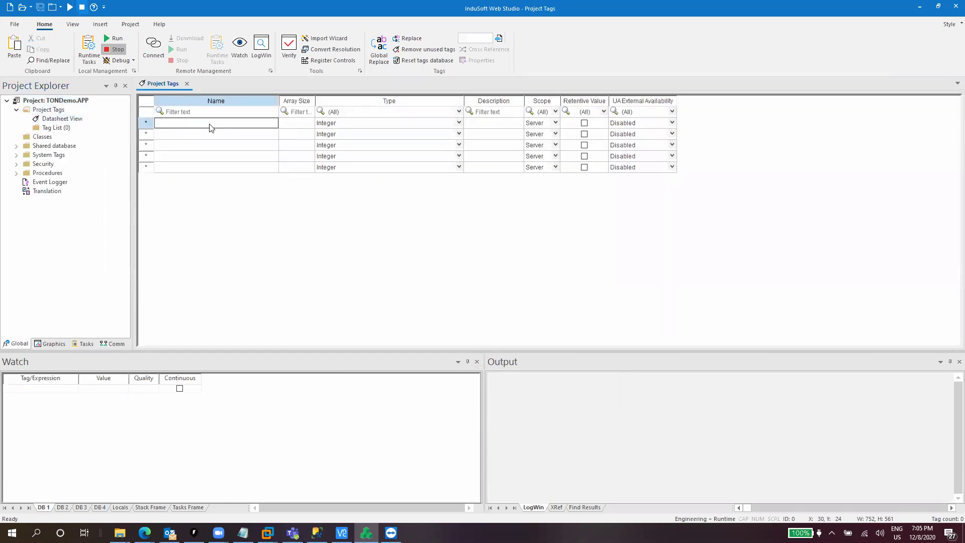
{"action": "type", "text": "ClockTag"}
{"action": "key", "text": "Return"}
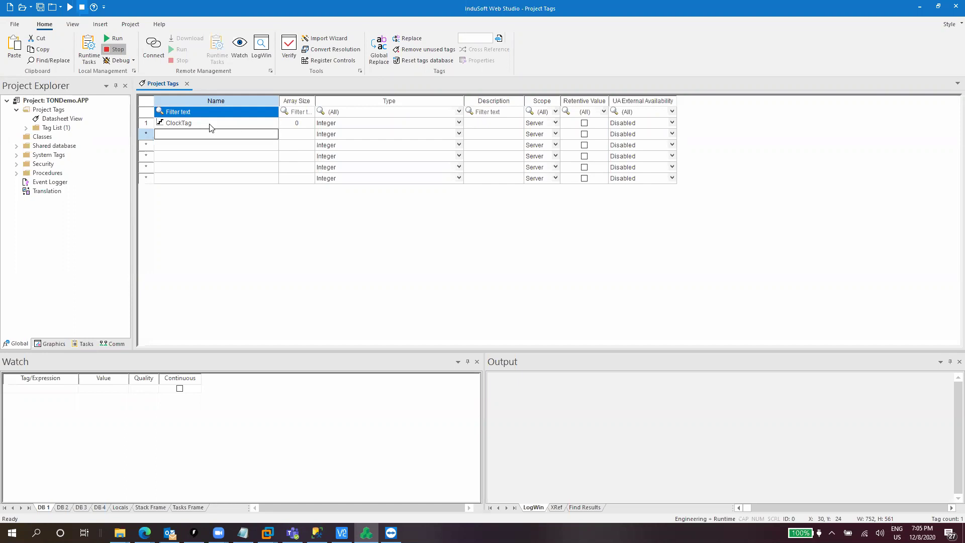
{"action": "type", "text": "IN"}
{"action": "key", "text": "Return"}
{"action": "key", "text": "Caps_Lock"}
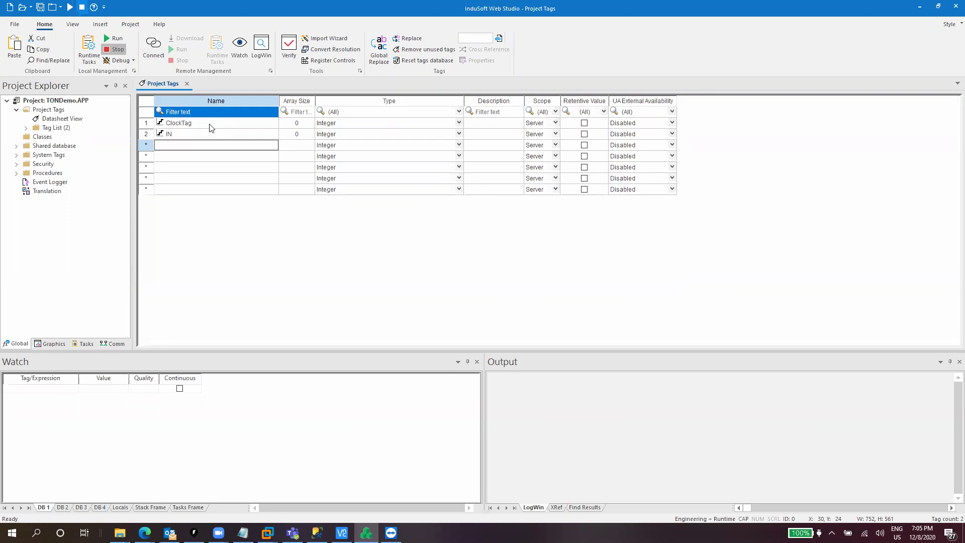
{"action": "type", "text": "PT"}
{"action": "key", "text": "Return"}
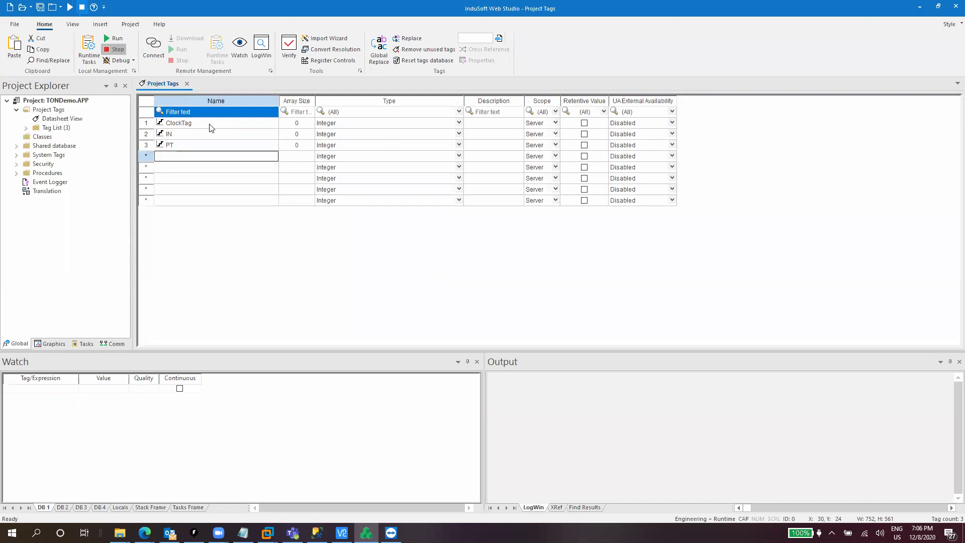
{"action": "type", "text": "Q"}
{"action": "key", "text": "Return"}
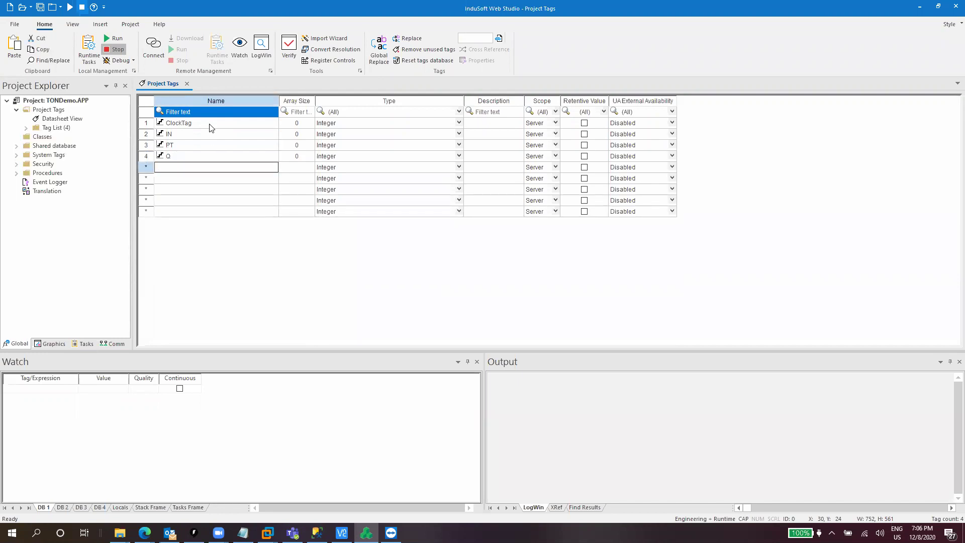
{"action": "type", "text": "ET"}
{"action": "key", "text": "Return"}
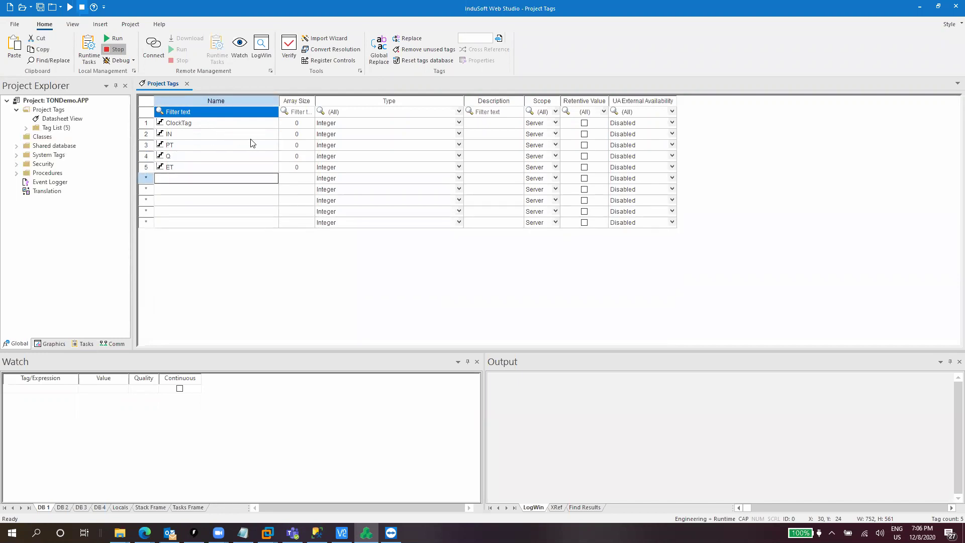
Set IN, Q and ClockTag to Boolean, leaving PT and ET as Integer.
{"action": "left_click", "coordinate": [338, 135]}
{"action": "key", "text": "b"}
{"action": "key", "text": "Down"}
{"action": "key", "text": "Down"}
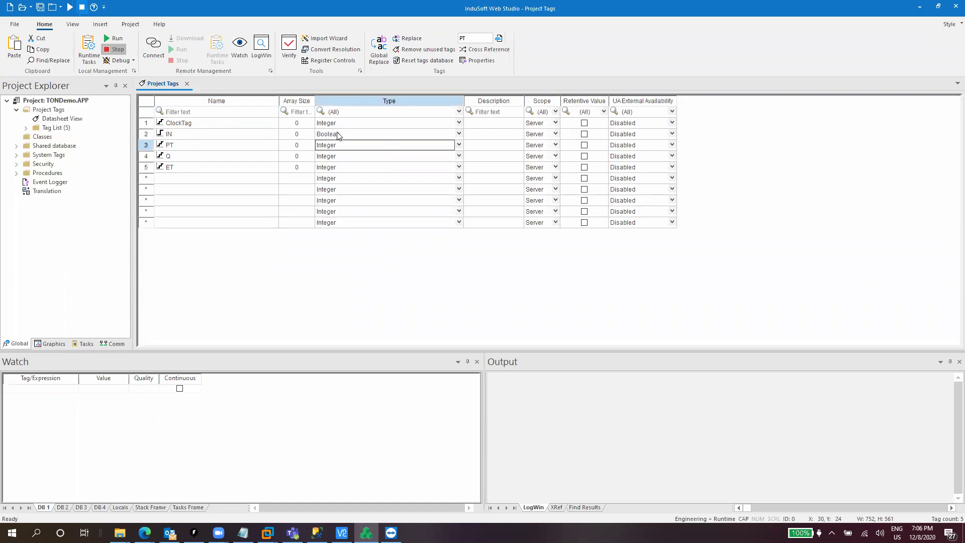
{"action": "key", "text": "Caps_Lock"}
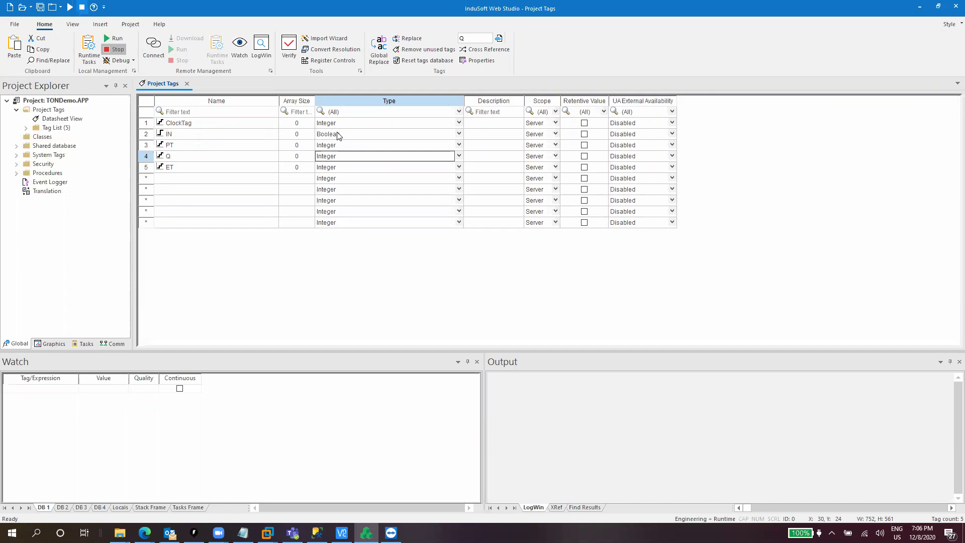
{"action": "key", "text": "b"}
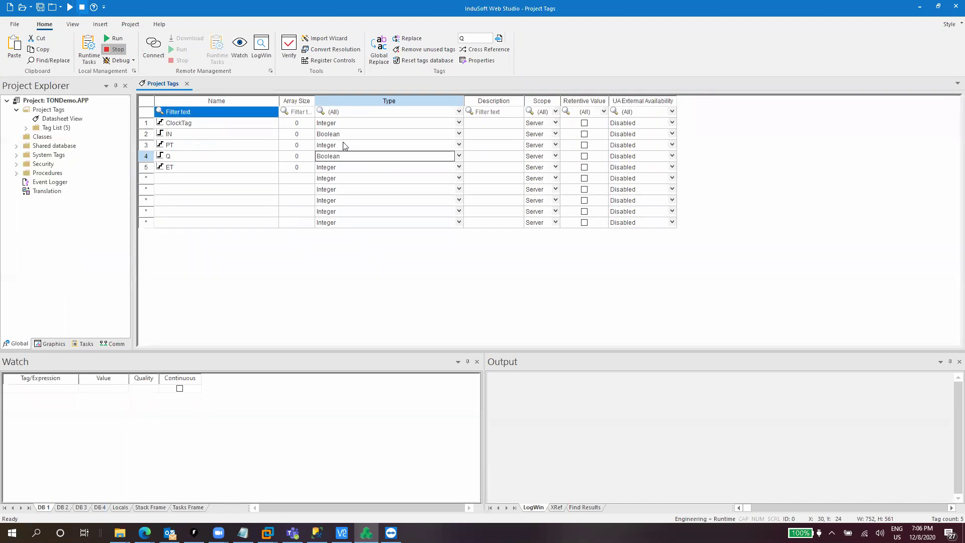
{"action": "left_click", "coordinate": [339, 126]}
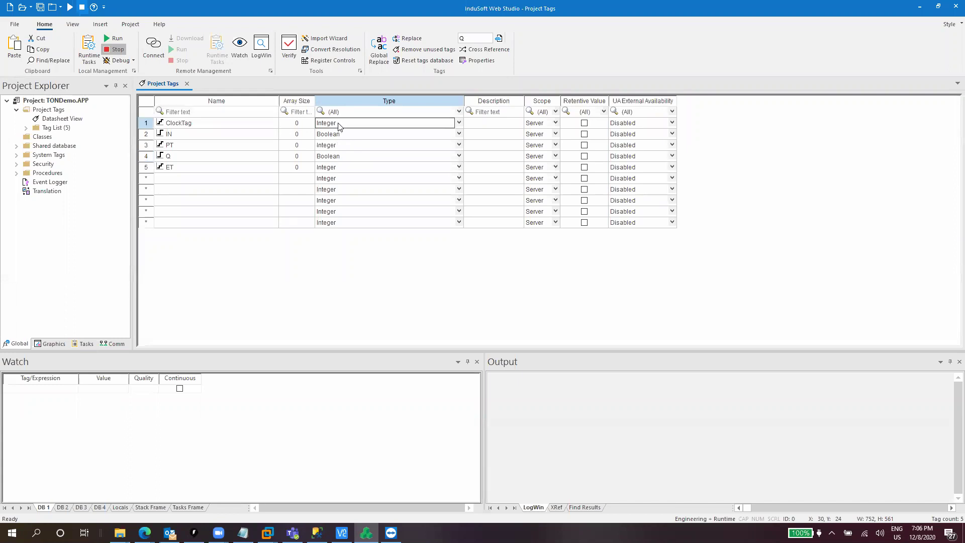
{"action": "key", "text": "b"}
{"action": "key", "text": "Down"}
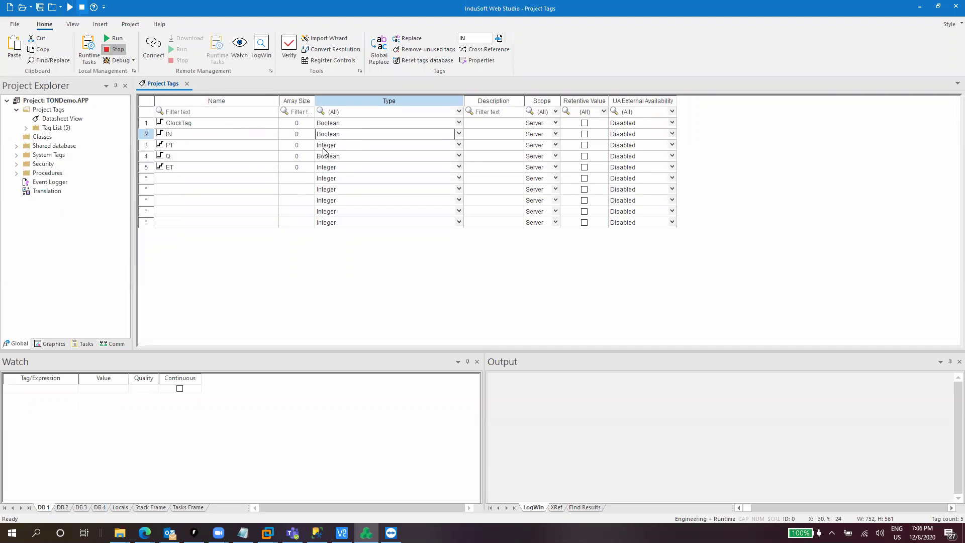
Close the tags datasheet and insert a new Scheduler worksheet.
{"action": "left_click", "coordinate": [188, 83]}
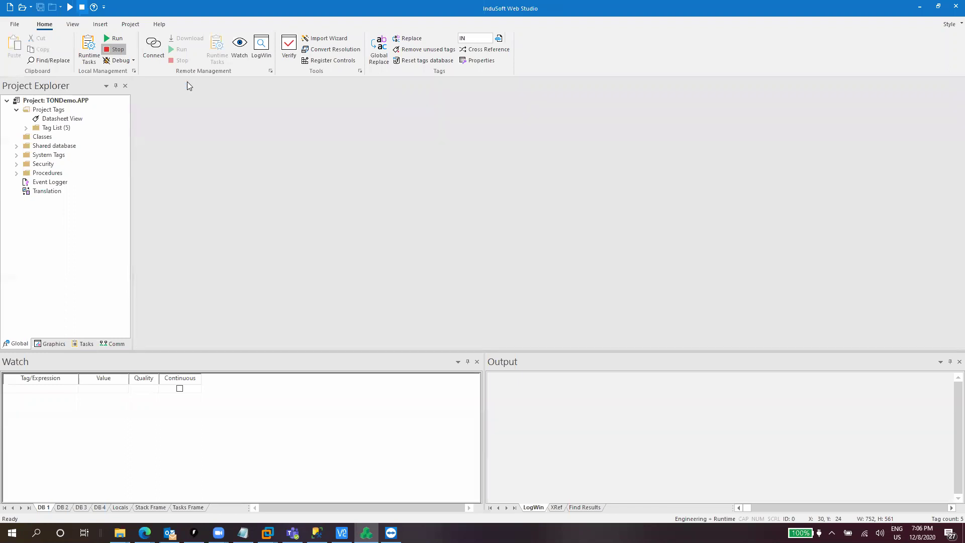
{"action": "left_click", "coordinate": [86, 344]}
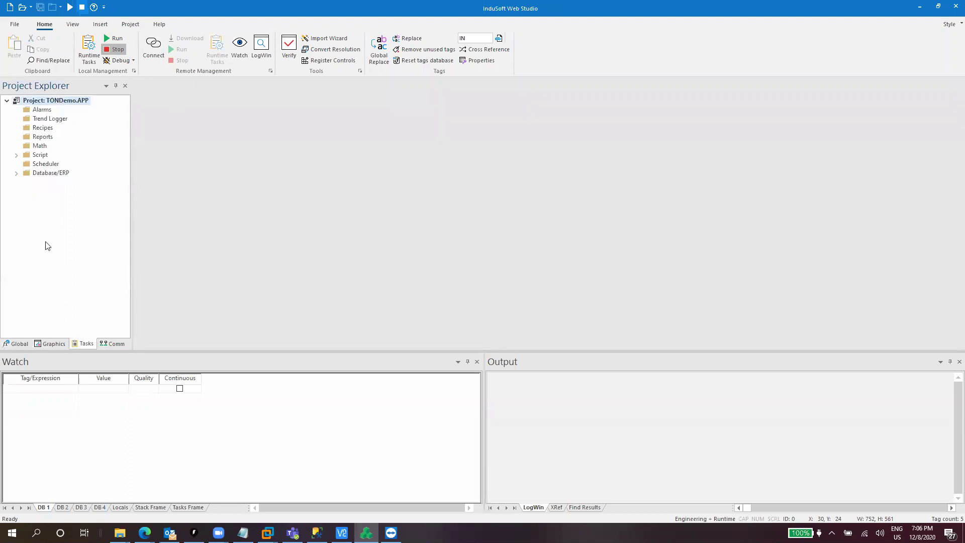
{"action": "left_click", "coordinate": [38, 168]}
{"action": "right_click", "coordinate": [38, 167]}
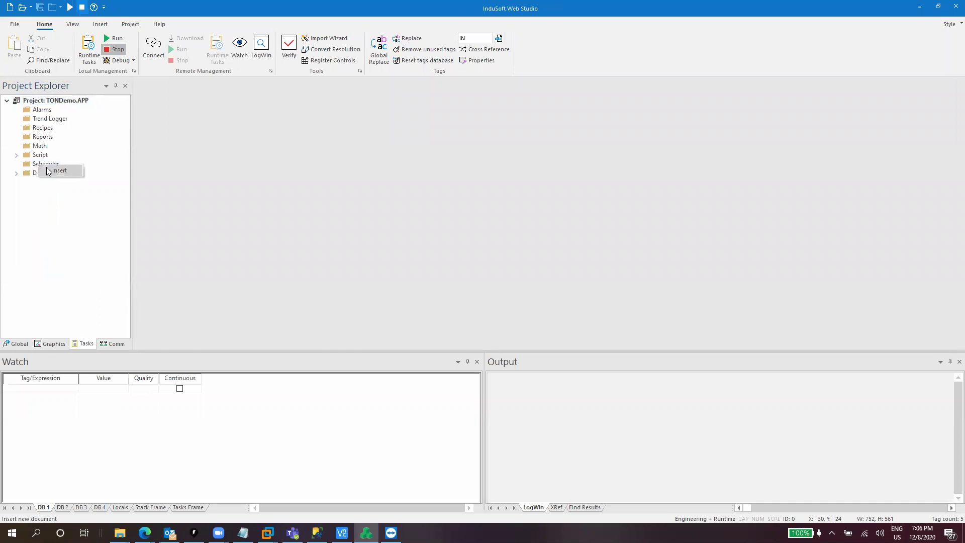
{"action": "left_click", "coordinate": [50, 171]}
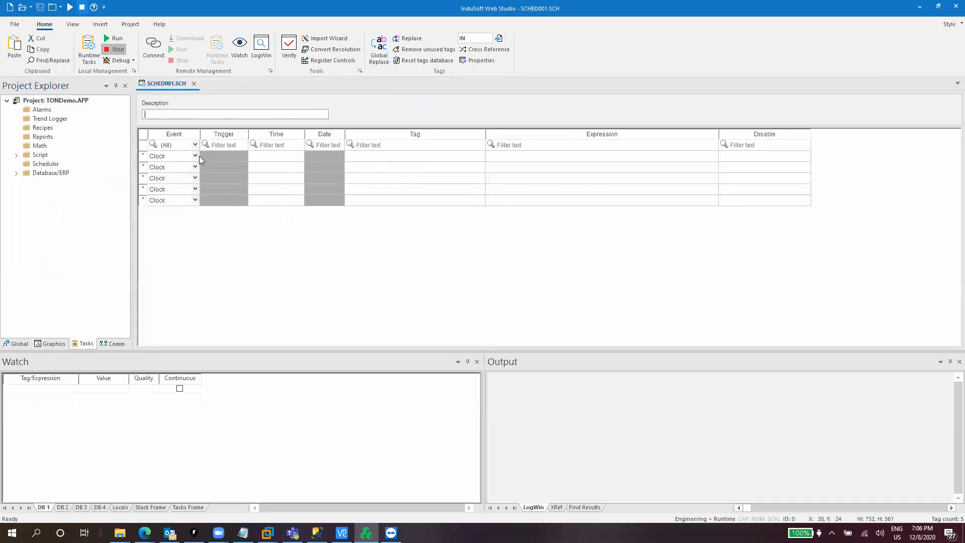
Make row 1 a Clock event every 00:00:01 setting ClockTag to Toggle(ClockTag).
{"action": "left_click", "coordinate": [270, 158]}
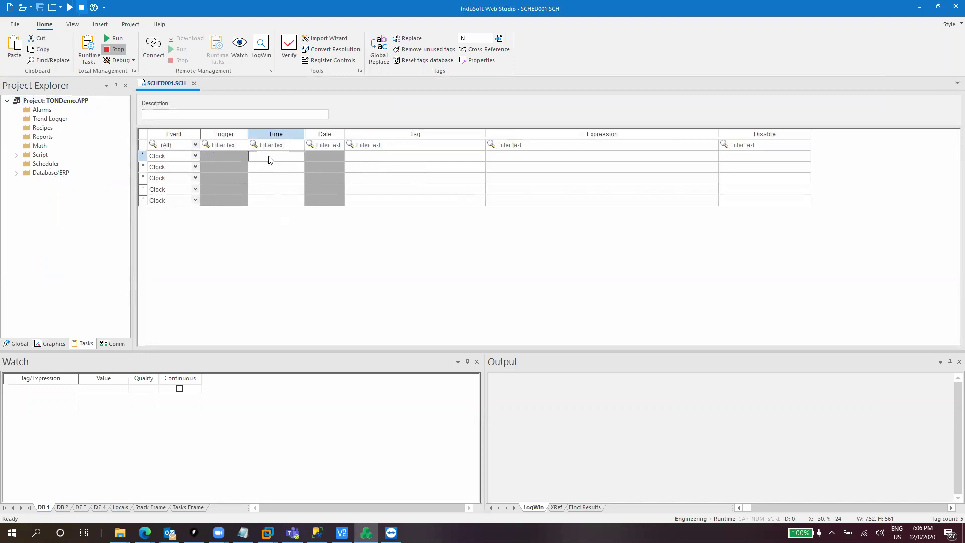
{"action": "type", "text": "00:00:01"}
{"action": "key", "text": "Tab"}
{"action": "key", "text": "Tab"}
{"action": "key", "text": "Tab"}
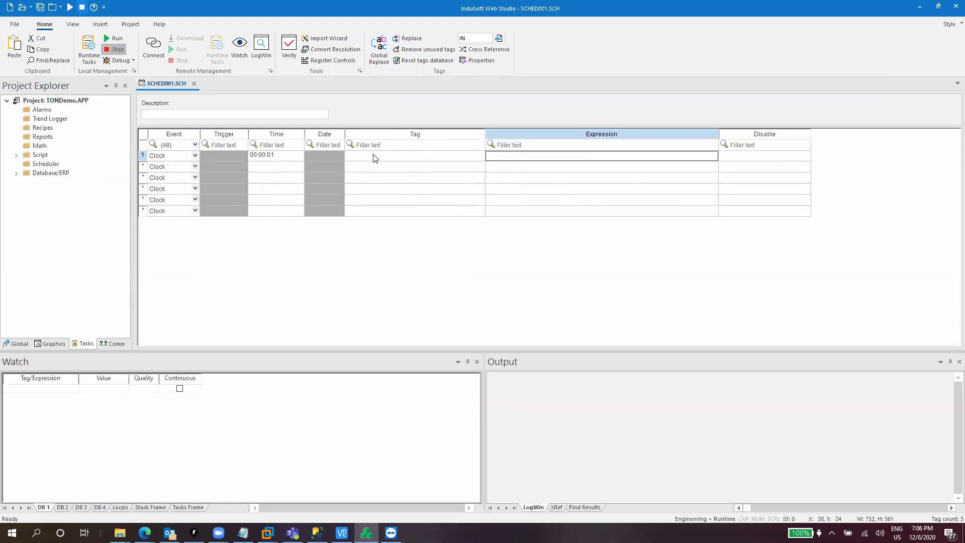
{"action": "left_click", "coordinate": [375, 156]}
{"action": "type", "text": "ClockTag"}
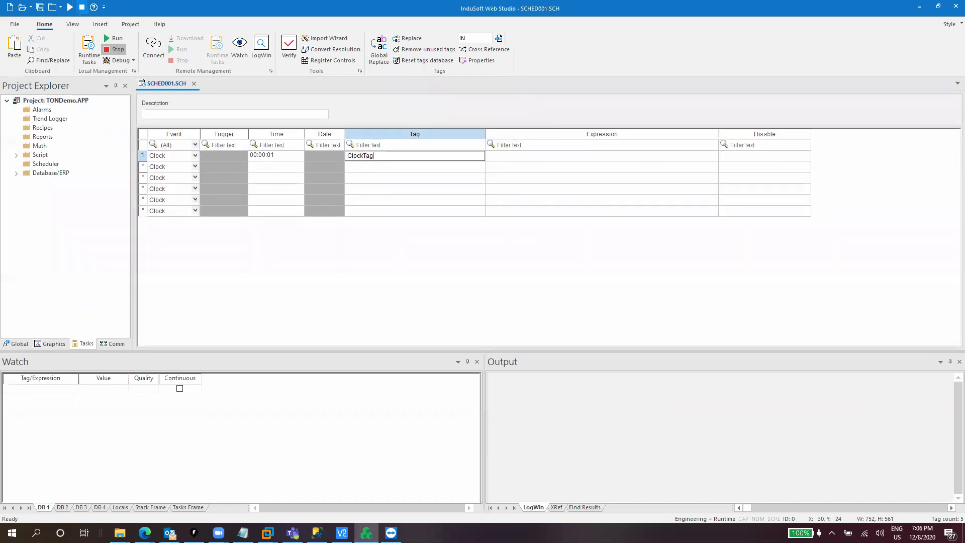
{"action": "key", "text": "Tab"}
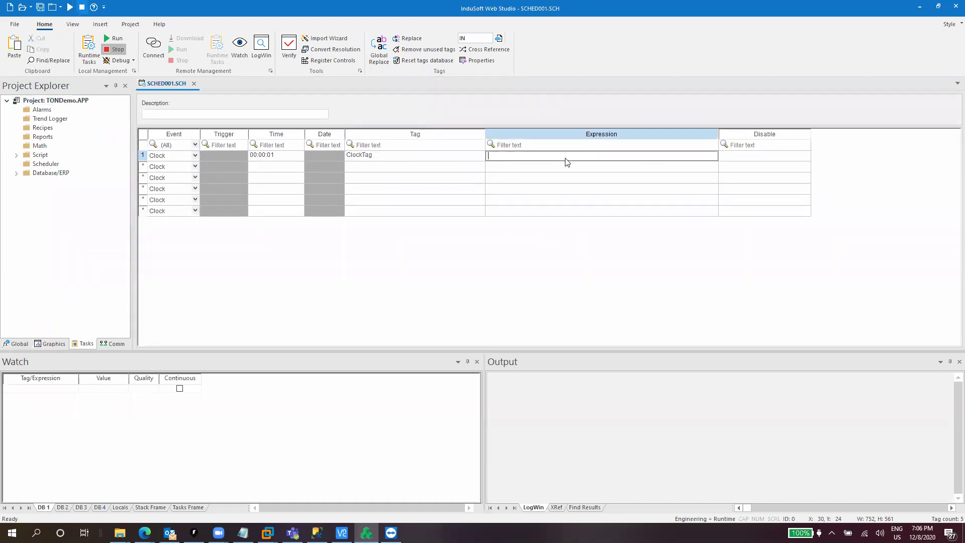
{"action": "type", "text": "Toggle(ClockTag)"}
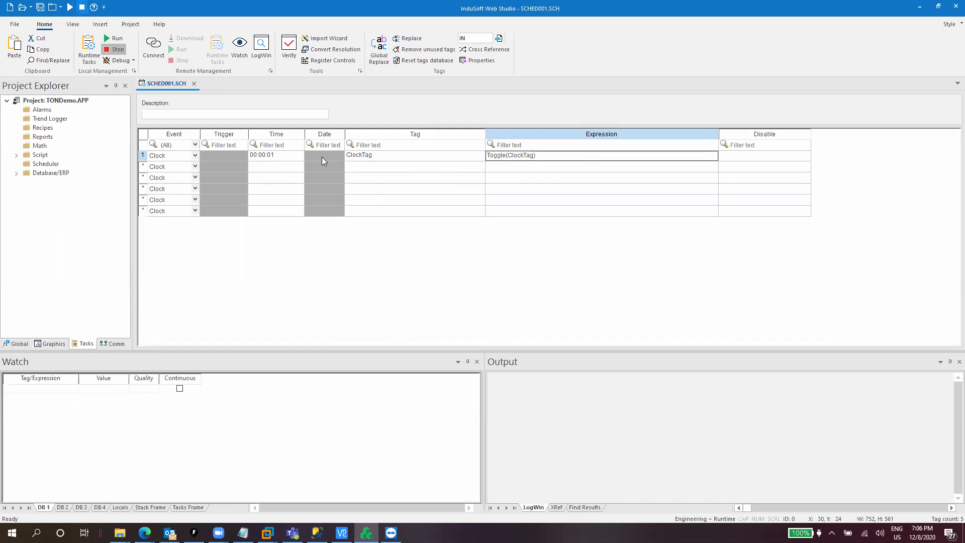
Make row 2 a Change event triggered by ClockTag.
{"action": "left_click", "coordinate": [194, 166]}
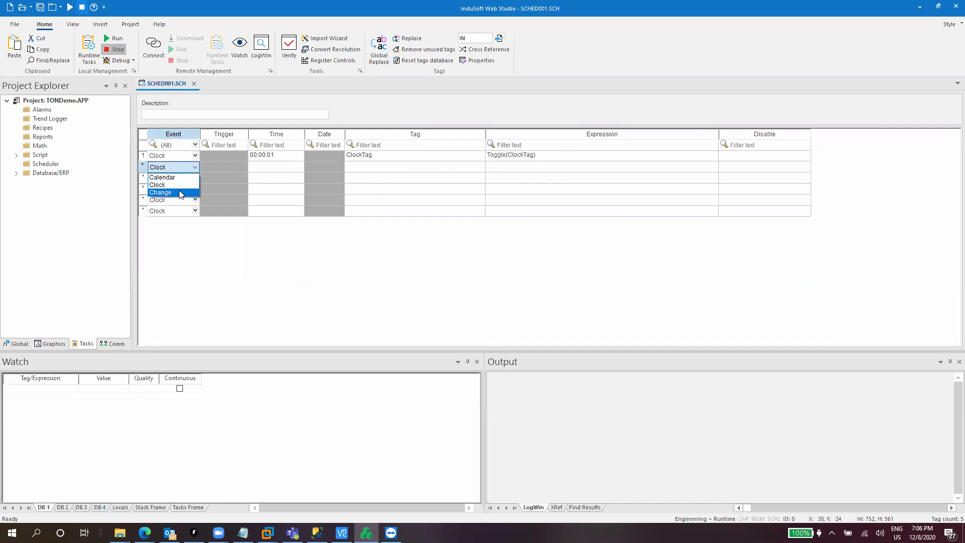
{"action": "left_click", "coordinate": [166, 192]}
{"action": "left_click", "coordinate": [236, 165]}
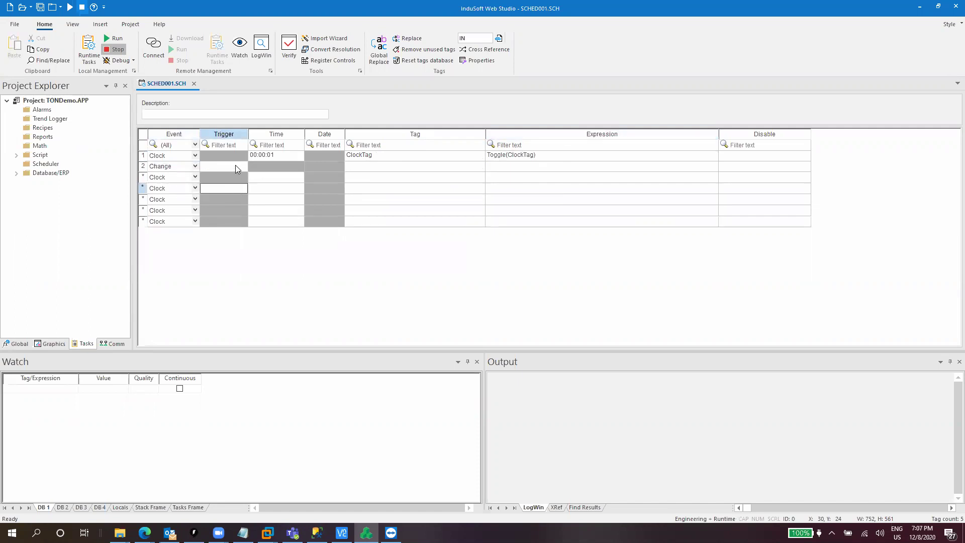
{"action": "type", "text": "Clock"}
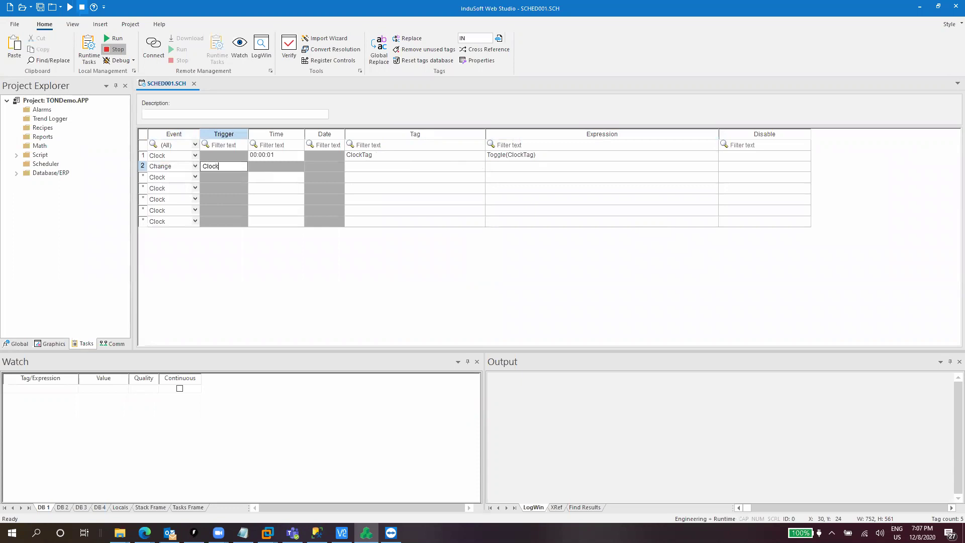
{"action": "type", "text": "Tag"}
{"action": "key", "text": "Tab"}
{"action": "key", "text": "Tab"}
{"action": "key", "text": "Tab"}
{"action": "key", "text": "Tab"}
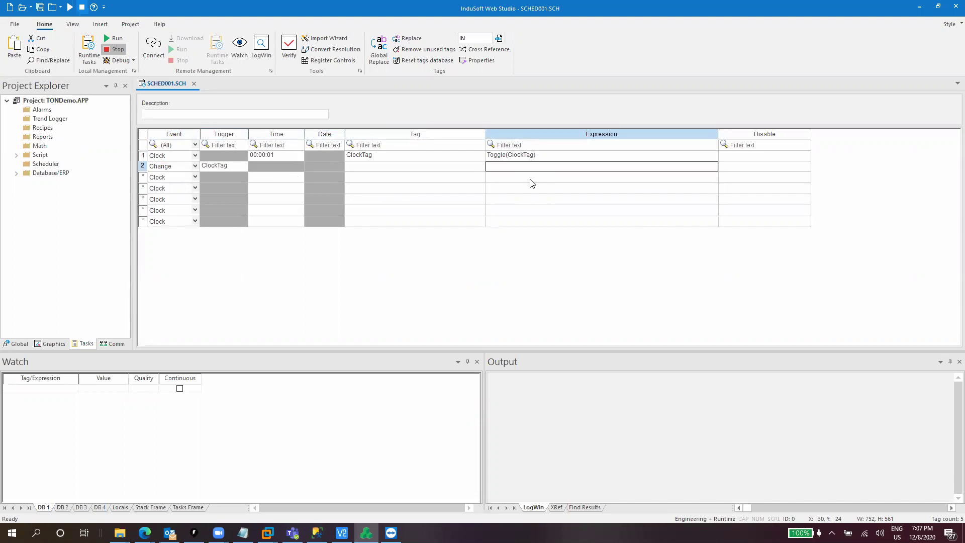
Have row 2 write IF(ET<PT,ET+1) to tag ET.
{"action": "left_click", "coordinate": [511, 166]}
{"action": "type", "text": "IF"}
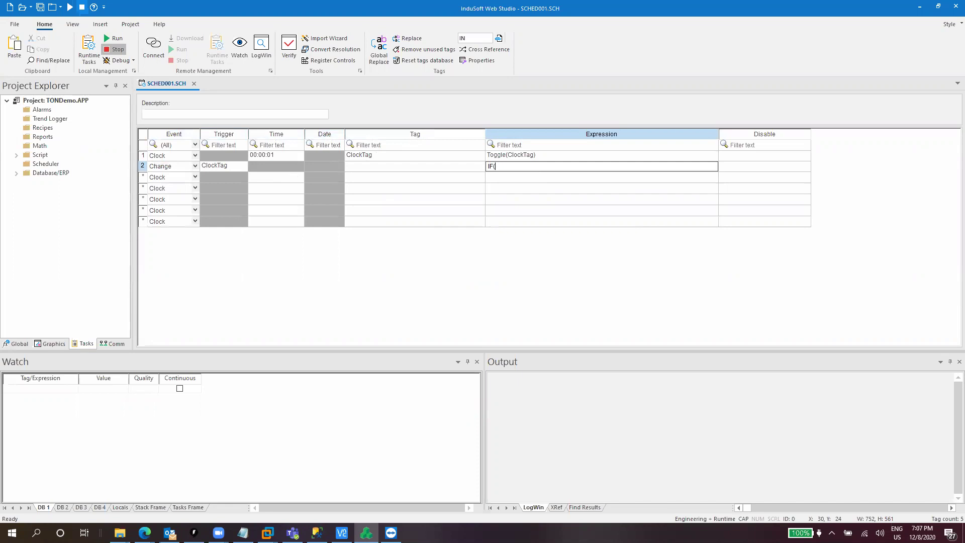
{"action": "type", "text": "(ET<PT,"}
{"action": "key", "text": "Caps_Lock"}
{"action": "key", "text": "Caps_Lock"}
{"action": "type", "text": "ET+1"}
{"action": "key", "text": "Return"}
{"action": "key", "text": "shift+Tab"}
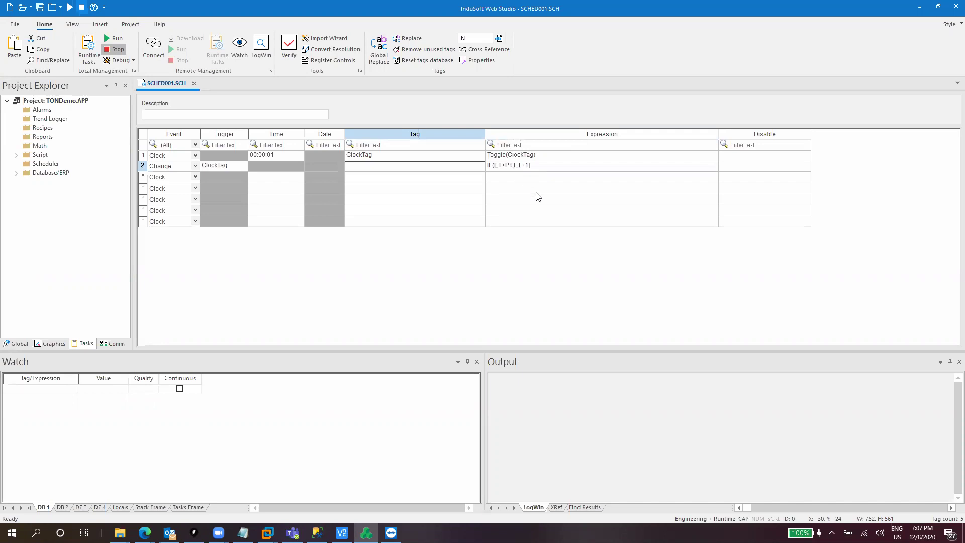
{"action": "type", "text": "ET"}
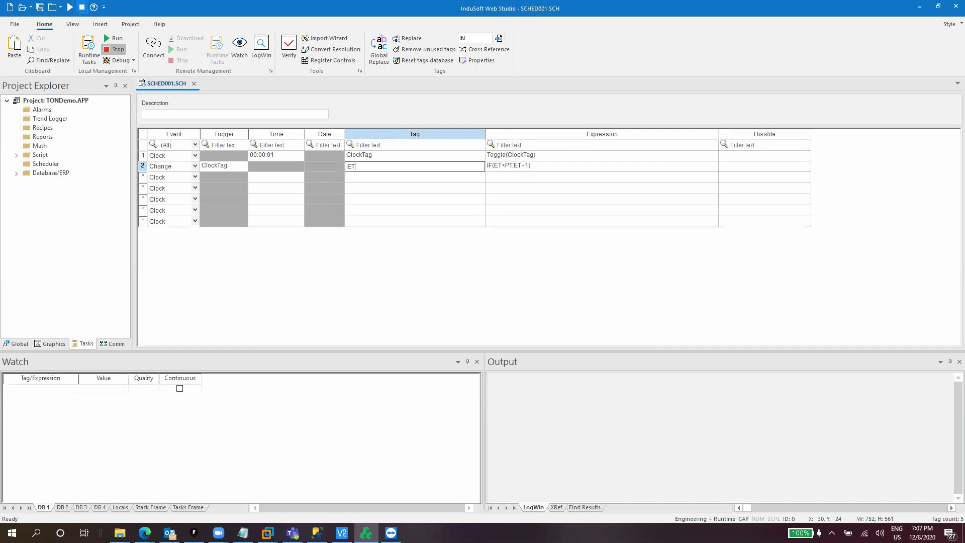
{"action": "key", "text": "Return"}
Try an EN=0 disable condition on row 2, decline creating tag EN, and clear it.
{"action": "left_click", "coordinate": [738, 168]}
{"action": "key", "text": "Caps_Lock"}
{"action": "type", "text": "E"}
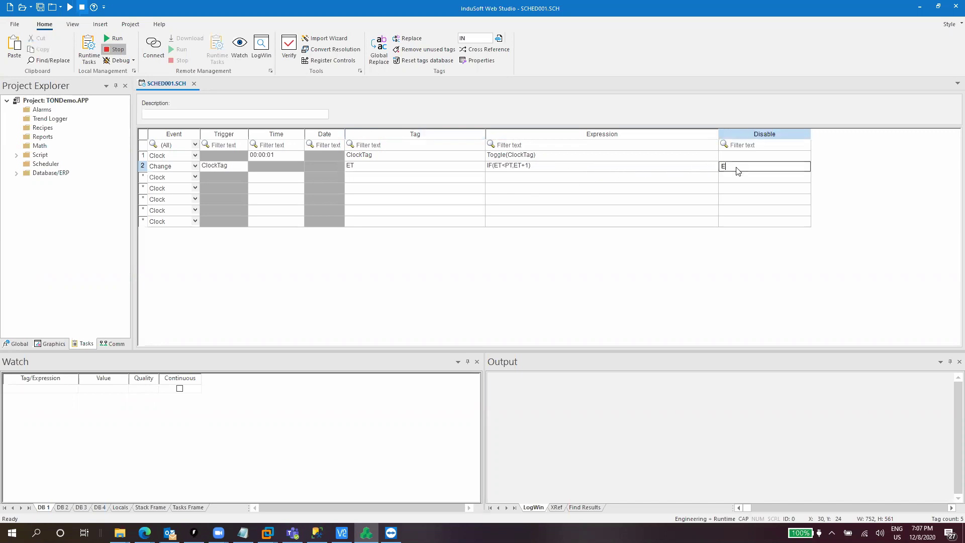
{"action": "type", "text": "N"}
{"action": "key", "text": "Caps_Lock"}
{"action": "type", "text": "="}
{"action": "type", "text": "0"}
{"action": "key", "text": "Return"}
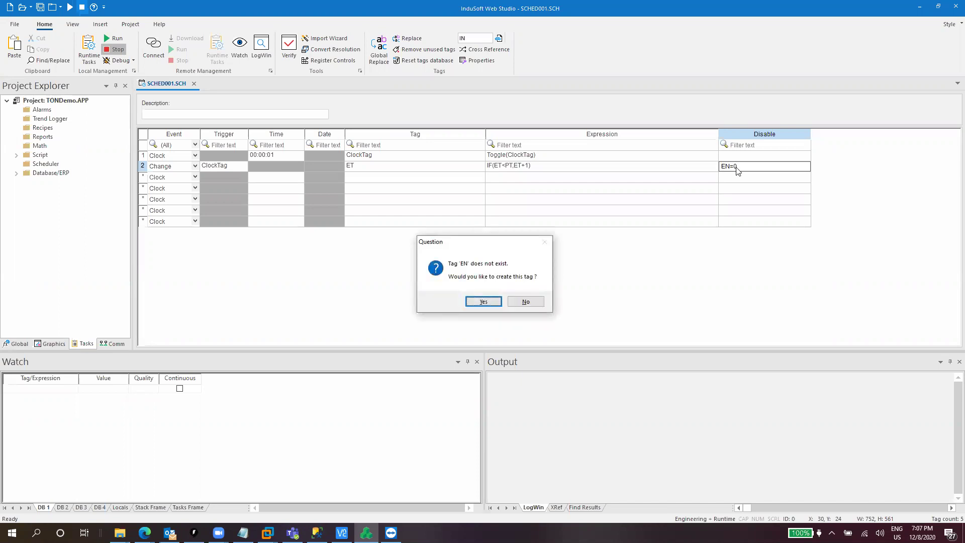
{"action": "key", "text": "Tab"}
{"action": "key", "text": "Return"}
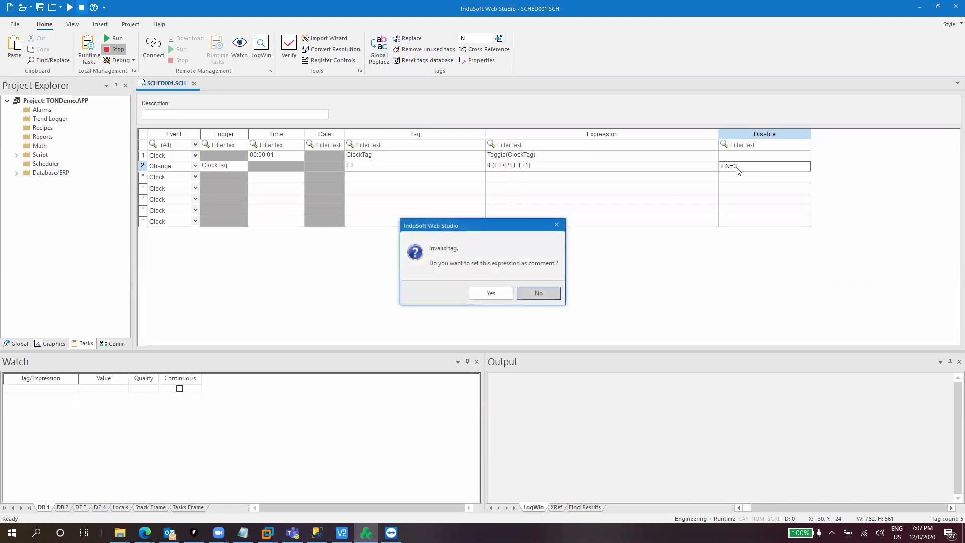
{"action": "key", "text": "Return"}
{"action": "key", "text": "BackSpace"}
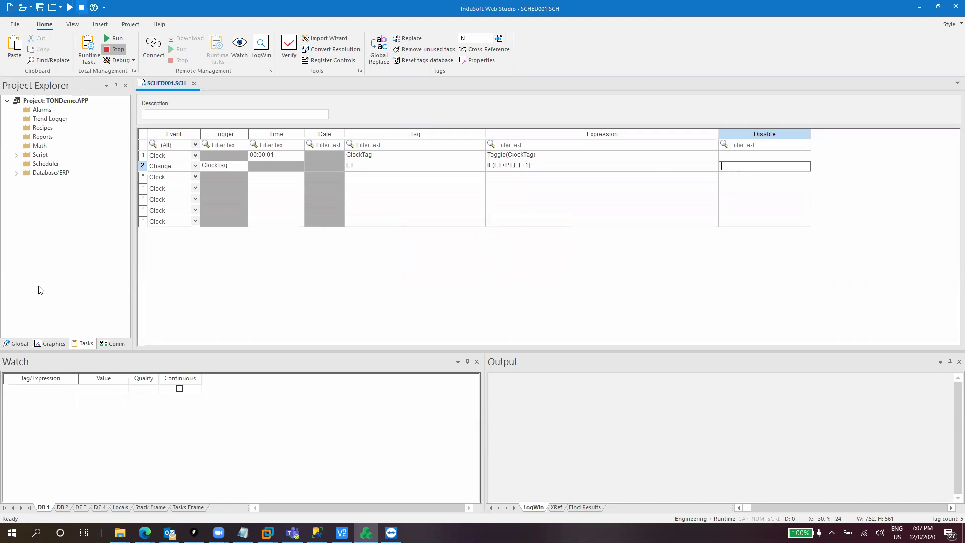
Check the Project Tags datasheet, then view the Siemens TON timer article and return.
{"action": "left_click", "coordinate": [13, 343]}
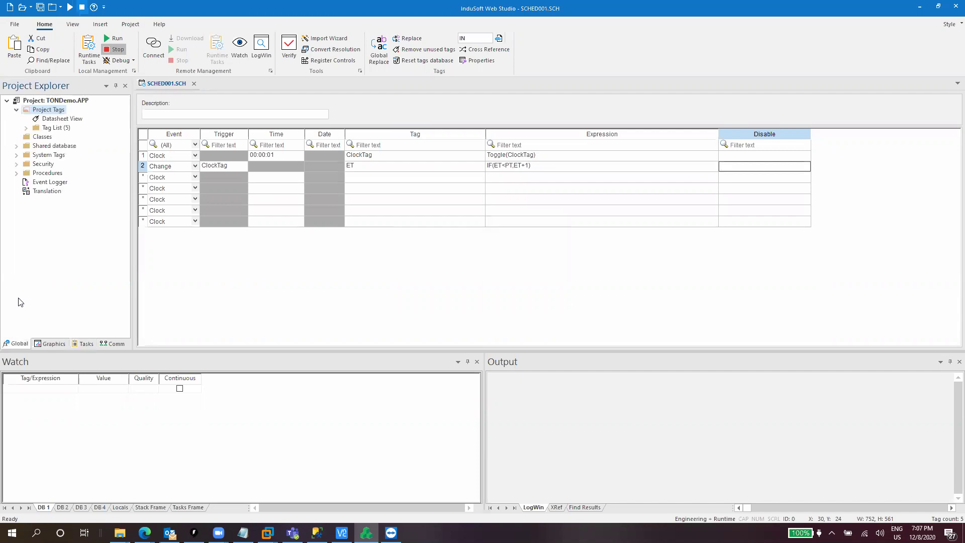
{"action": "double_click", "coordinate": [52, 120]}
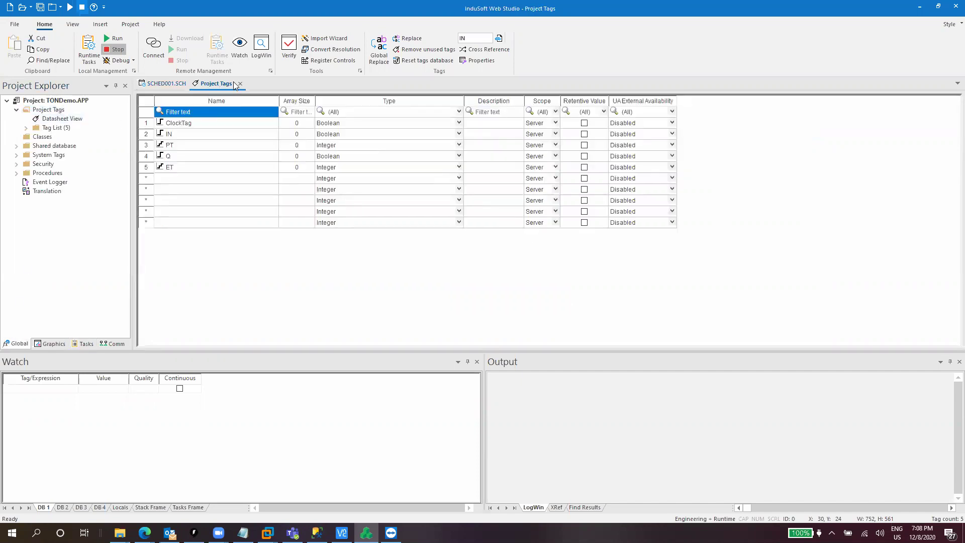
{"action": "left_click", "coordinate": [239, 82]}
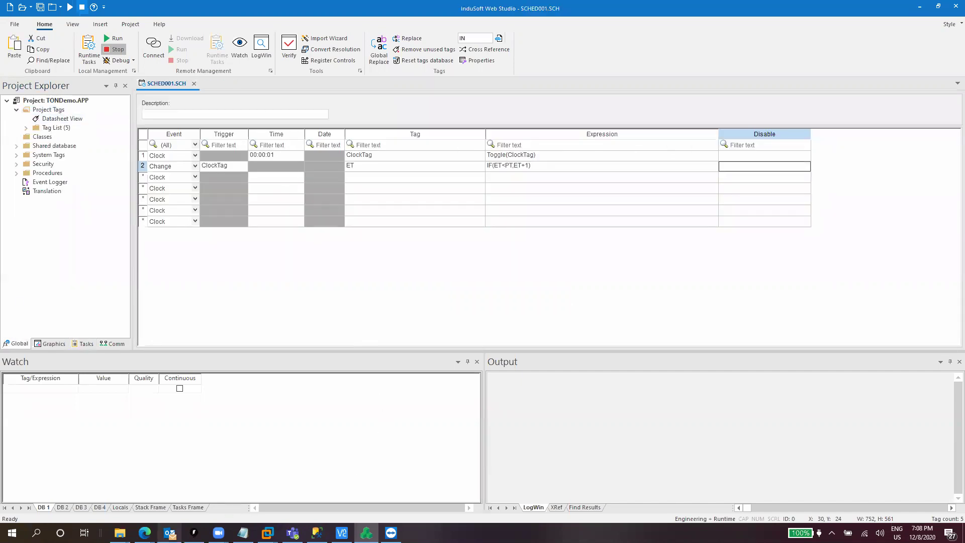
{"action": "mouse_move", "coordinate": [145, 533]}
{"action": "left_click", "coordinate": [201, 495]}
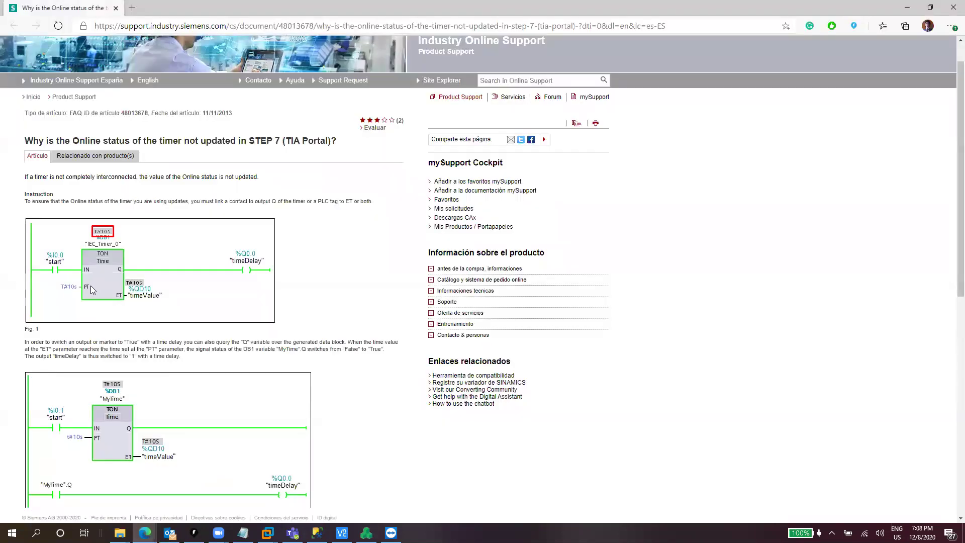
{"action": "left_click", "coordinate": [908, 9]}
Set row 2's Disable condition to IN=0.
{"action": "key", "text": "Caps_Lock"}
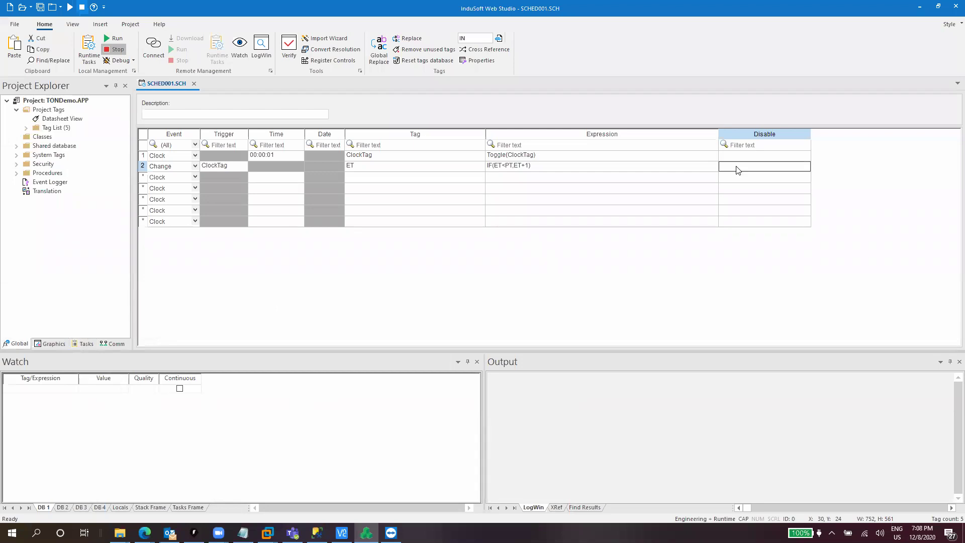
{"action": "left_click", "coordinate": [737, 166]}
{"action": "key", "text": "Caps_Lock"}
{"action": "type", "text": "IN=0"}
{"action": "left_click", "coordinate": [737, 170]}
{"action": "key", "text": "shift+Tab"}
{"action": "key", "text": "shift+Tab"}
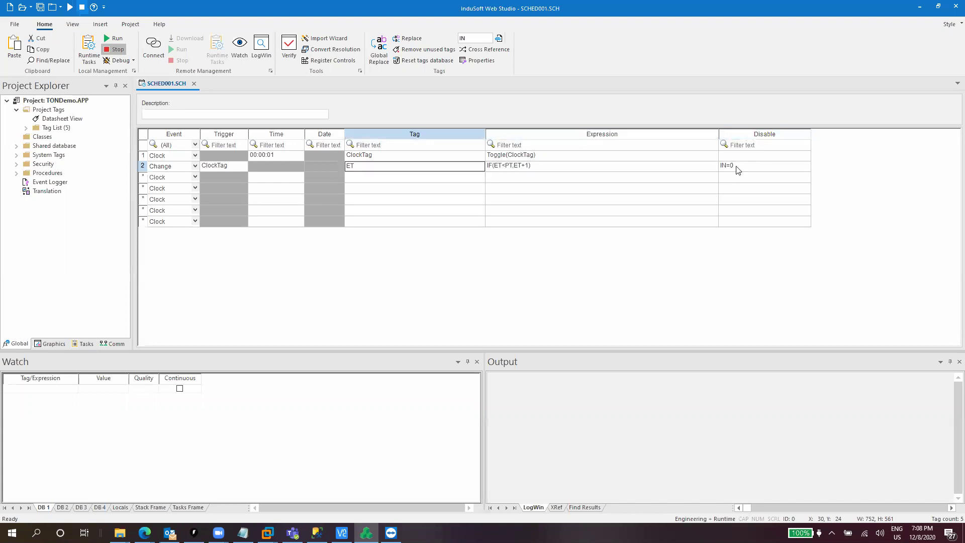
{"action": "key", "text": "shift+Tab"}
{"action": "key", "text": "Tab"}
Add row 3: Change on ClockTag setting ET to 0, disabled when IN=1.
{"action": "key", "text": "Down"}
{"action": "key", "text": "shift+Tab"}
{"action": "key", "text": "shift+Tab"}
{"action": "key", "text": "shift+Tab"}
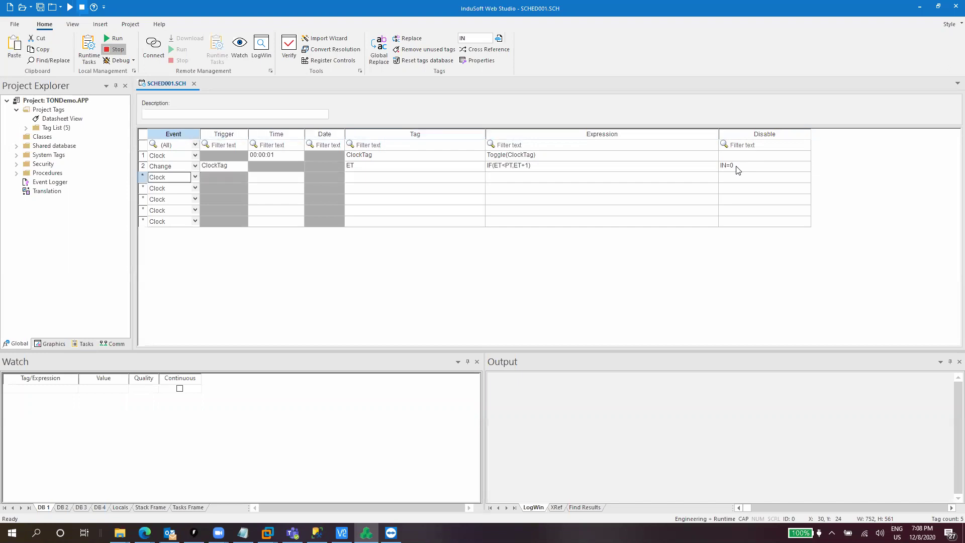
{"action": "key", "text": "Down"}
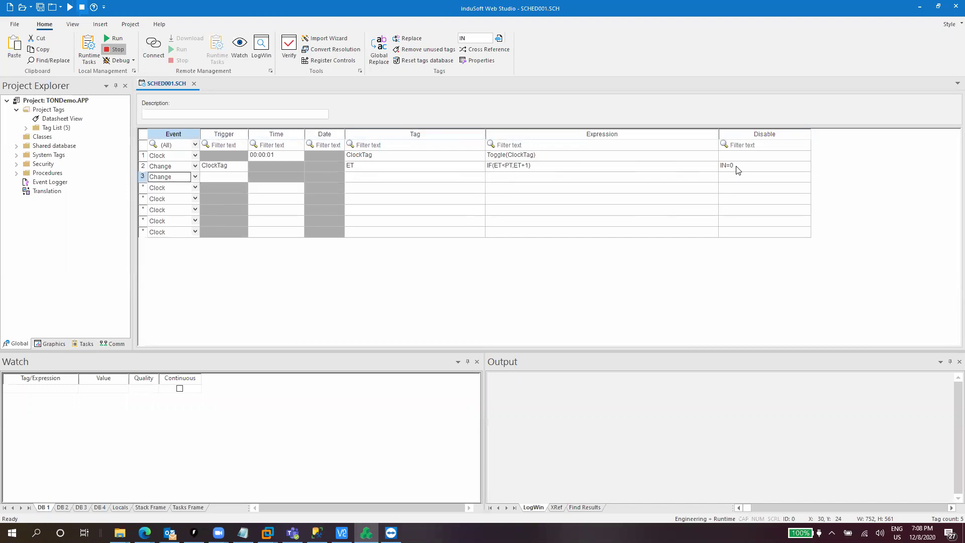
{"action": "left_click", "coordinate": [217, 177]}
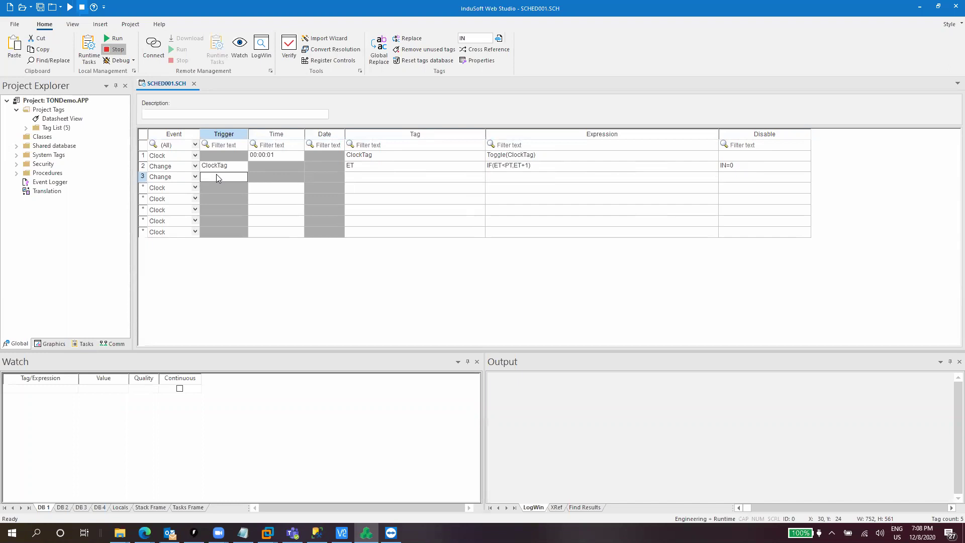
{"action": "type", "text": "ClockTag"}
{"action": "key", "text": "Tab"}
{"action": "key", "text": "Tab"}
{"action": "key", "text": "Tab"}
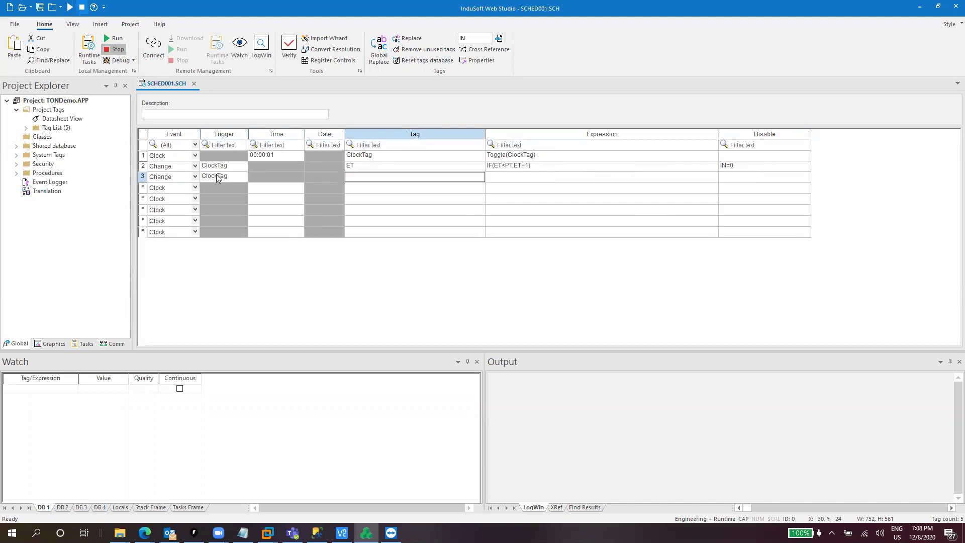
{"action": "type", "text": "ET"}
{"action": "key", "text": "Tab"}
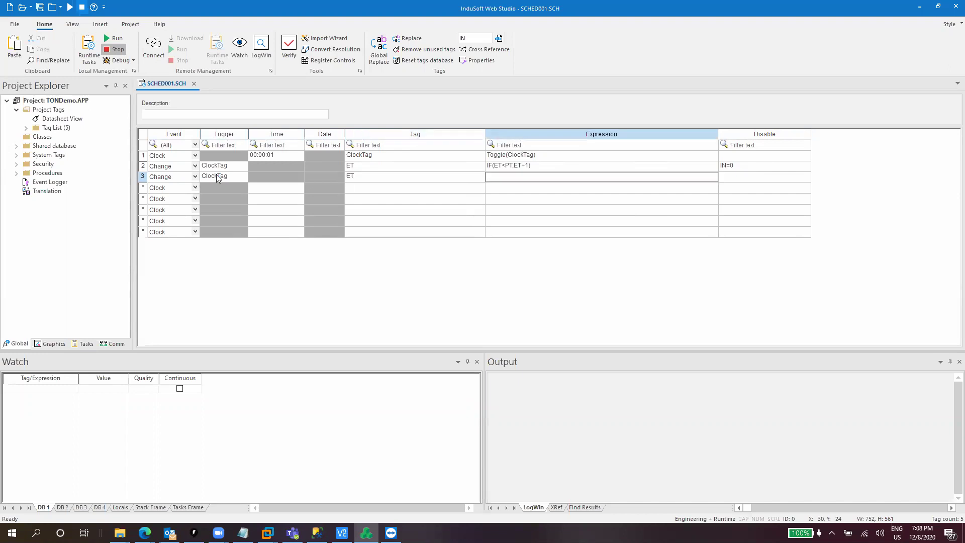
{"action": "type", "text": "0"}
{"action": "key", "text": "Tab"}
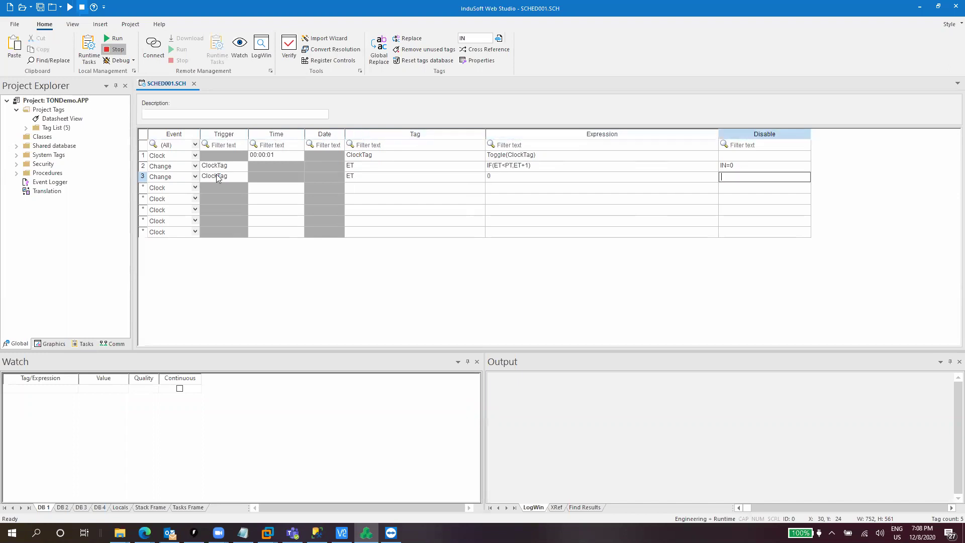
{"action": "type", "text": "IN=1"}
{"action": "key", "text": "Return"}
Review rows 2 and 3, comparing their IN=0 and IN=1 disable conditions.
{"action": "key", "text": "Left"}
{"action": "key", "text": "Left"}
{"action": "key", "text": "Right"}
{"action": "key", "text": "Right"}
{"action": "key", "text": "Left"}
{"action": "key", "text": "Left"}
{"action": "key", "text": "Left"}
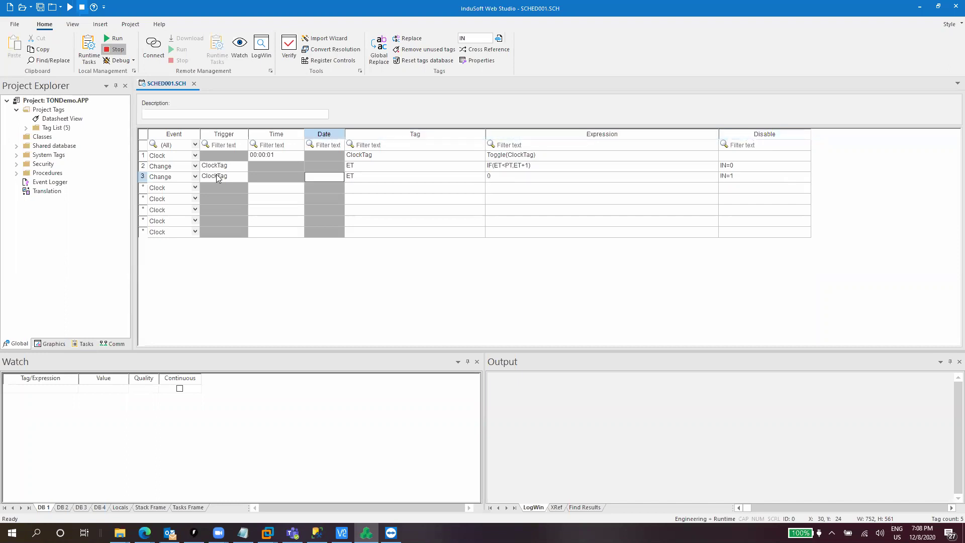
{"action": "key", "text": "Right"}
{"action": "key", "text": "Right"}
{"action": "key", "text": "Right"}
{"action": "key", "text": "Left"}
{"action": "key", "text": "Left"}
{"action": "key", "text": "Right"}
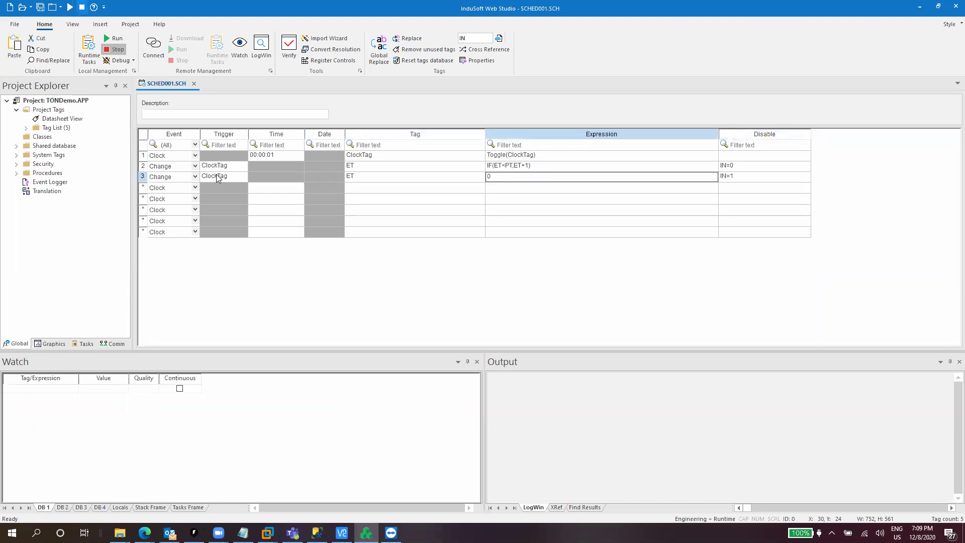
{"action": "key", "text": "Right"}
{"action": "key", "text": "Up"}
{"action": "key", "text": "Left"}
{"action": "key", "text": "Right"}
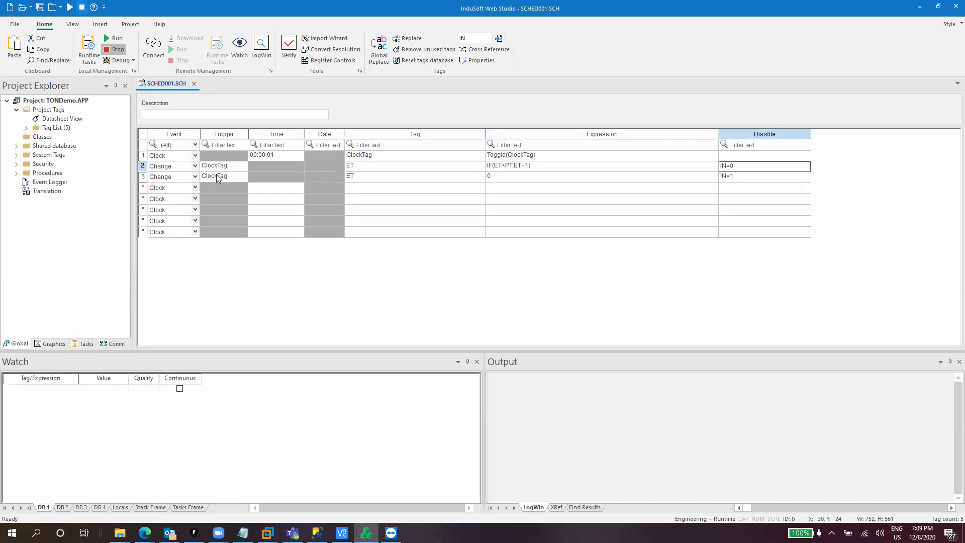
{"action": "key", "text": "Left"}
{"action": "key", "text": "Left"}
{"action": "key", "text": "Left"}
{"action": "key", "text": "Right"}
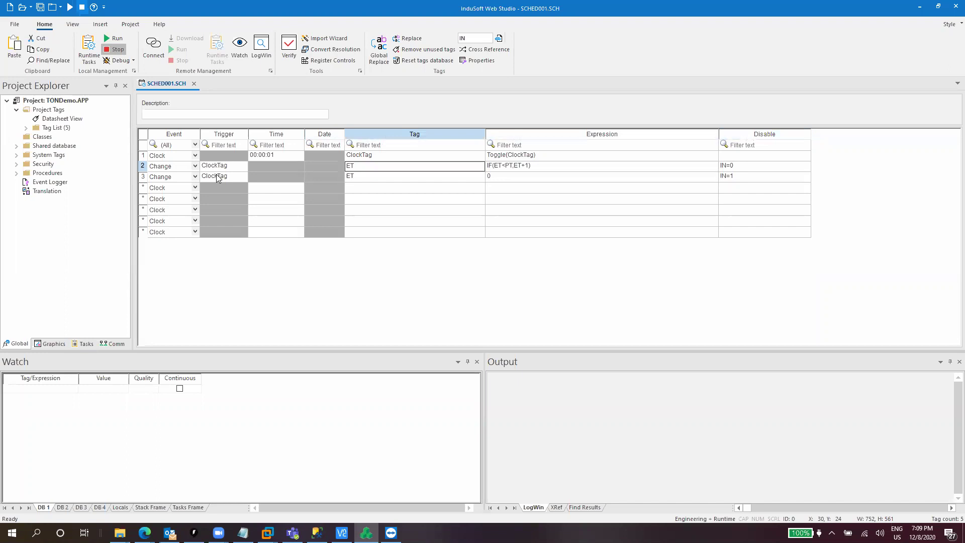
{"action": "key", "text": "Right"}
{"action": "key", "text": "Right"}
{"action": "key", "text": "Down"}
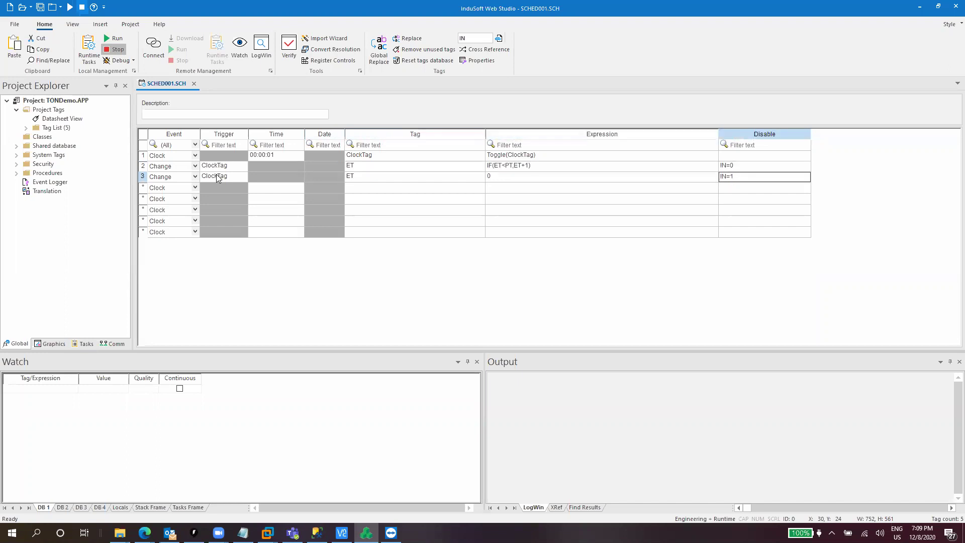
{"action": "key", "text": "Left"}
{"action": "key", "text": "Left"}
{"action": "key", "text": "Right"}
{"action": "key", "text": "Right"}
{"action": "key", "text": "Left"}
{"action": "key", "text": "Left"}
{"action": "key", "text": "Left"}
{"action": "key", "text": "Right"}
{"action": "key", "text": "Right"}
{"action": "key", "text": "Right"}
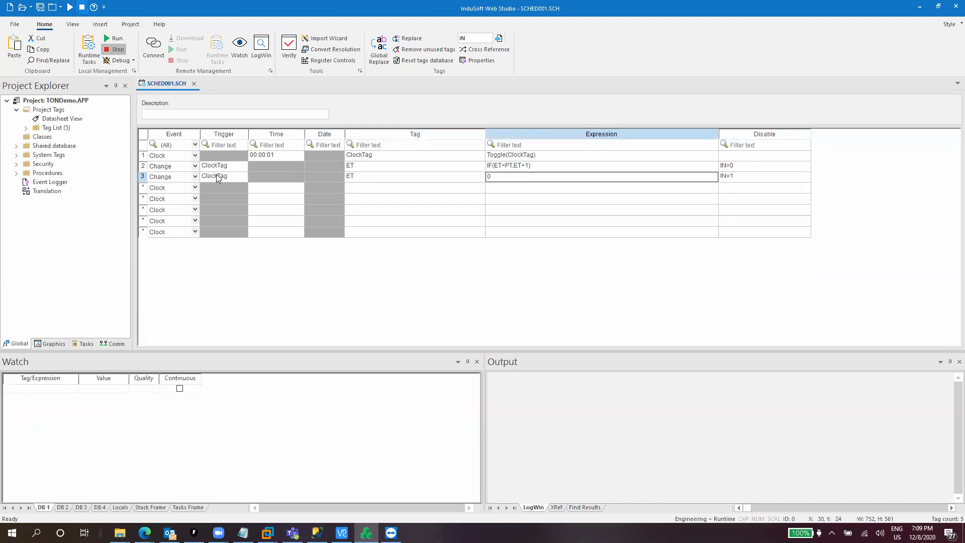
{"action": "key", "text": "Up"}
{"action": "key", "text": "Down"}
{"action": "key", "text": "Up"}
{"action": "key", "text": "Down"}
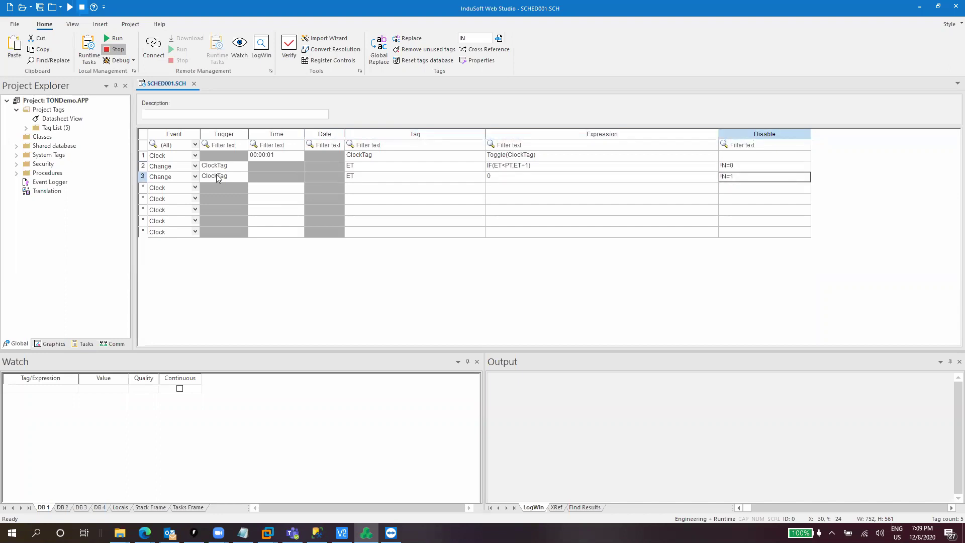
{"action": "key", "text": "Up"}
{"action": "key", "text": "Down"}
{"action": "key", "text": "Up"}
{"action": "key", "text": "Down"}
{"action": "key", "text": "Up"}
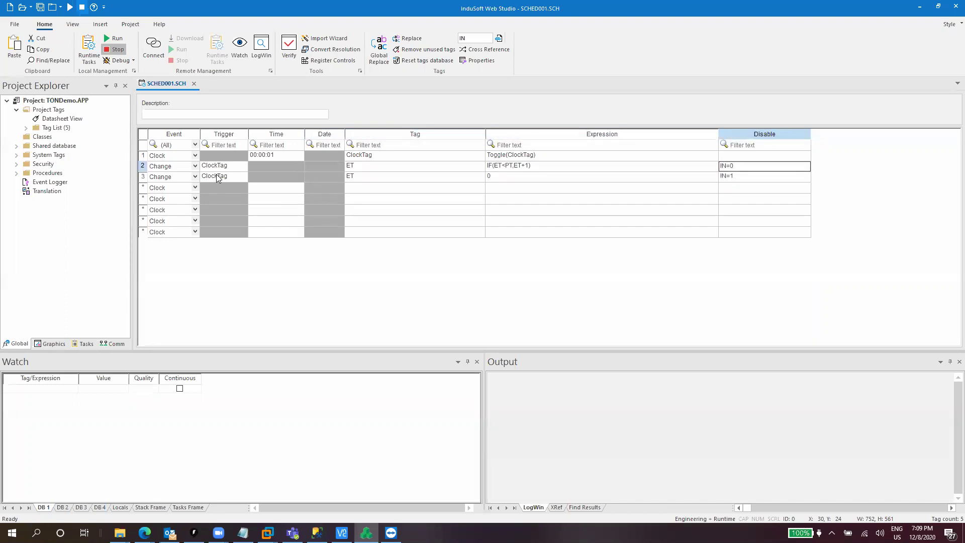
{"action": "key", "text": "Down"}
{"action": "key", "text": "Up"}
{"action": "key", "text": "Down"}
{"action": "key", "text": "Up"}
{"action": "key", "text": "Down"}
{"action": "key", "text": "Up"}
{"action": "key", "text": "Down"}
{"action": "key", "text": "Left"}
{"action": "key", "text": "Left"}
{"action": "key", "text": "Left"}
{"action": "key", "text": "Left"}
{"action": "key", "text": "Left"}
{"action": "key", "text": "Left"}
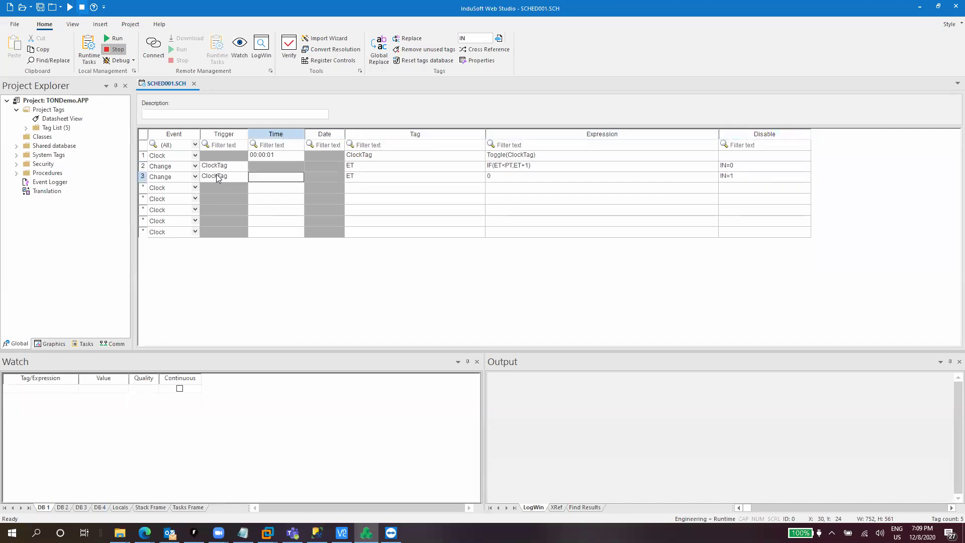
Add a Change row triggered by ClockTag setting Q to IF(ET=PT,1), disabled when IN=0.
{"action": "key", "text": "Down"}
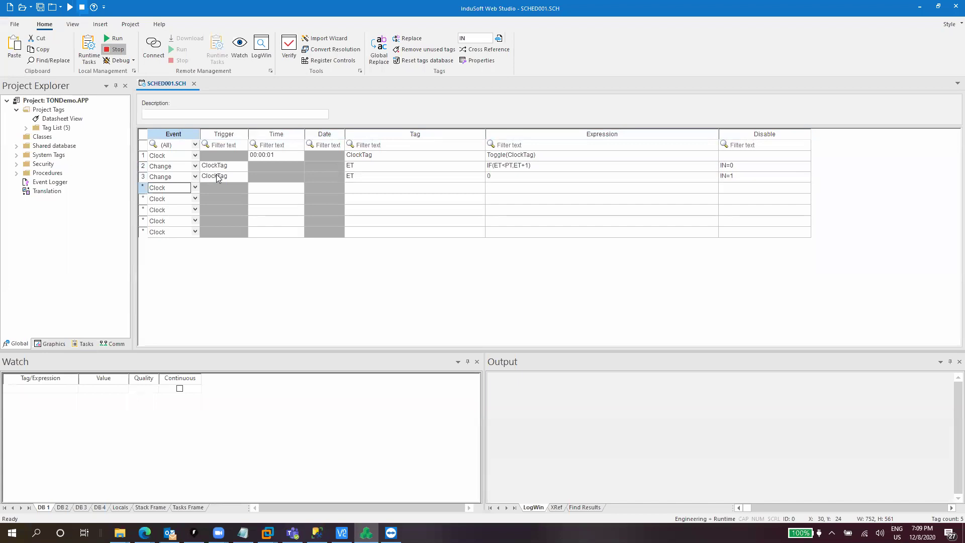
{"action": "key", "text": "c"}
{"action": "key", "text": "Right"}
{"action": "type", "text": "C"}
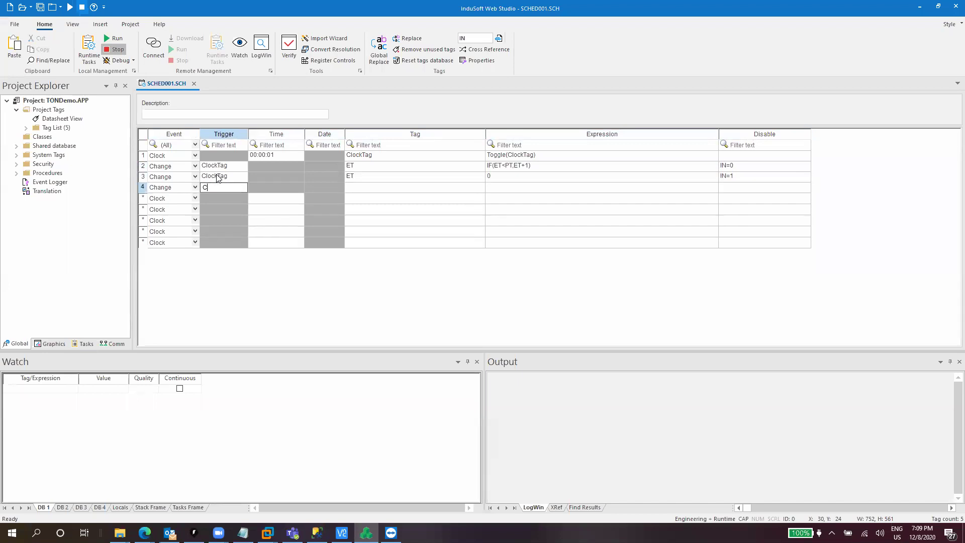
{"action": "type", "text": "lockTag"}
{"action": "key", "text": "Right"}
{"action": "key", "text": "Right"}
{"action": "key", "text": "Right"}
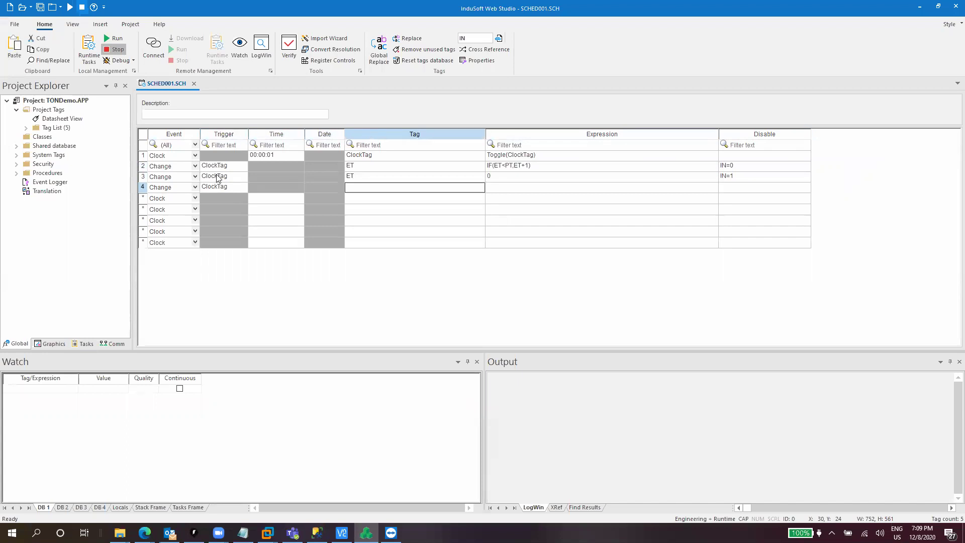
{"action": "type", "text": "Q"}
{"action": "key", "text": "Tab"}
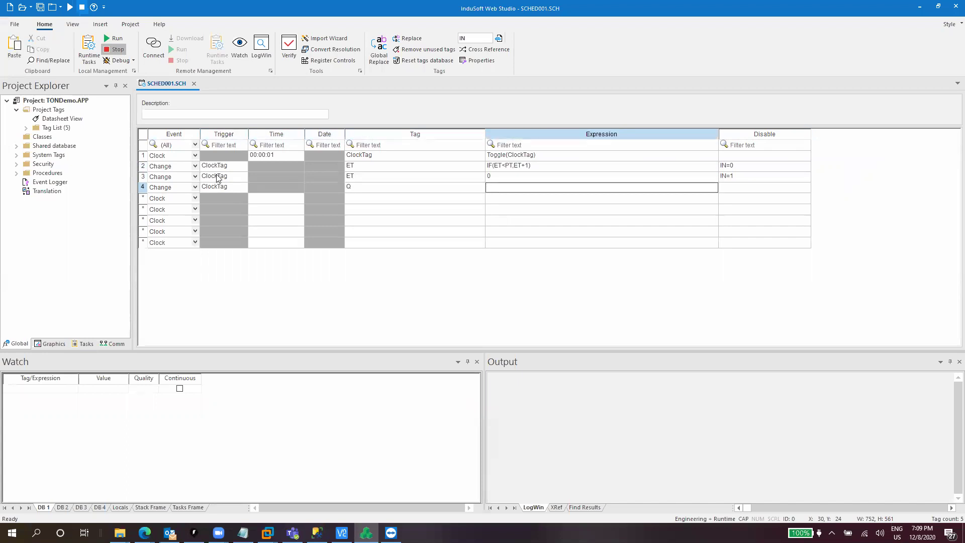
{"action": "type", "text": "IF(ET=PT,"}
{"action": "key", "text": "Caps_Lock"}
{"action": "type", "text": "1)"}
{"action": "key", "text": "Return"}
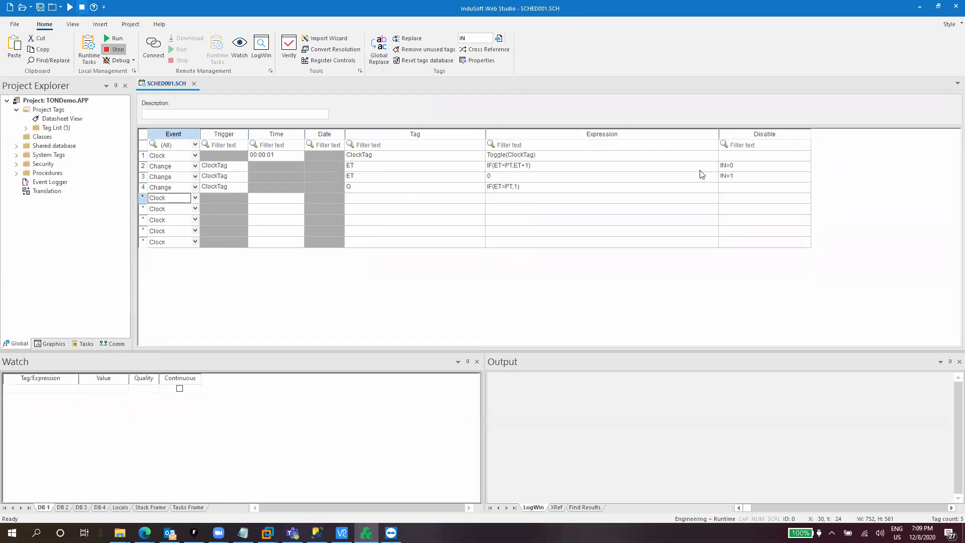
{"action": "left_click", "coordinate": [734, 188]}
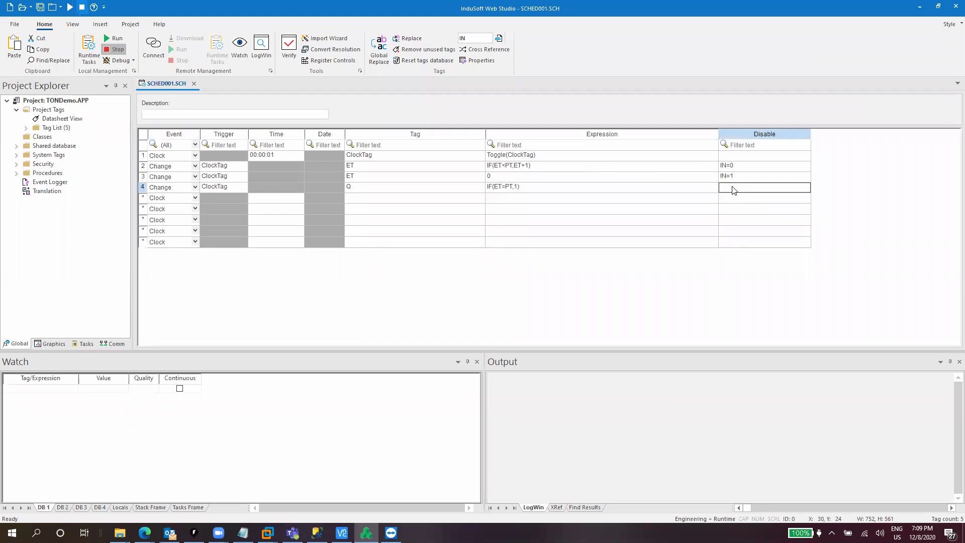
{"action": "type", "text": "IN=0"}
{"action": "key", "text": "shift+Tab"}
{"action": "key", "text": "shift+Tab"}
{"action": "key", "text": "shift+Tab"}
{"action": "key", "text": "shift+Tab"}
{"action": "key", "text": "shift+Tab"}
{"action": "key", "text": "shift+Tab"}
Add a Change row triggered by ClockTag setting Q to 0, disabled when IN=1.
{"action": "key", "text": "Down"}
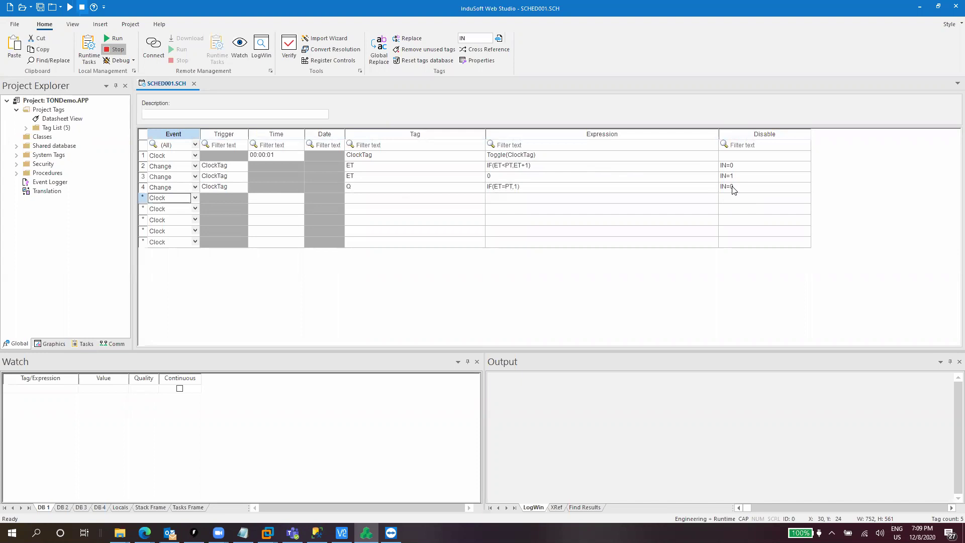
{"action": "key", "text": "c"}
{"action": "key", "text": "Tab"}
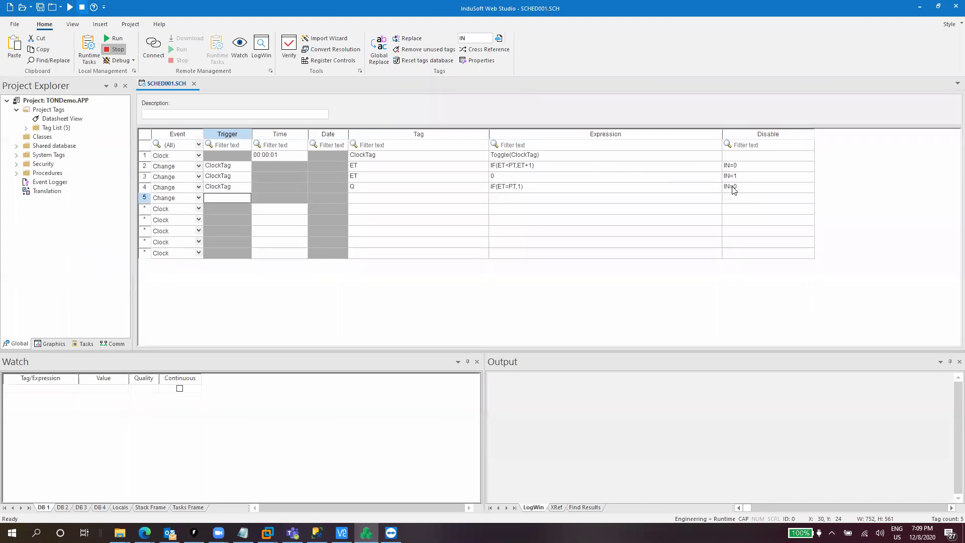
{"action": "type", "text": "ClockTag"}
{"action": "key", "text": "Tab"}
{"action": "key", "text": "Tab"}
{"action": "key", "text": "Tab"}
{"action": "type", "text": "Q"}
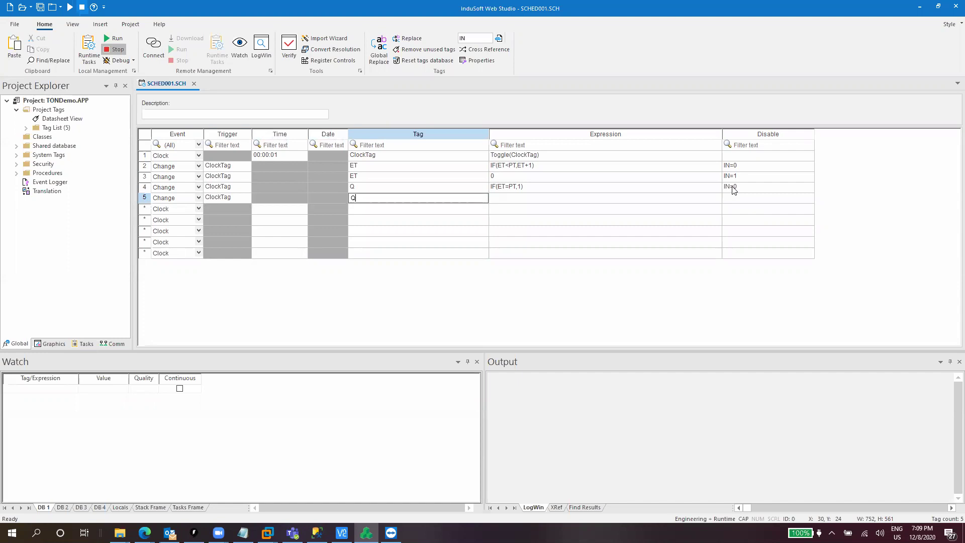
{"action": "key", "text": "Tab"}
{"action": "type", "text": "0"}
{"action": "key", "text": "Tab"}
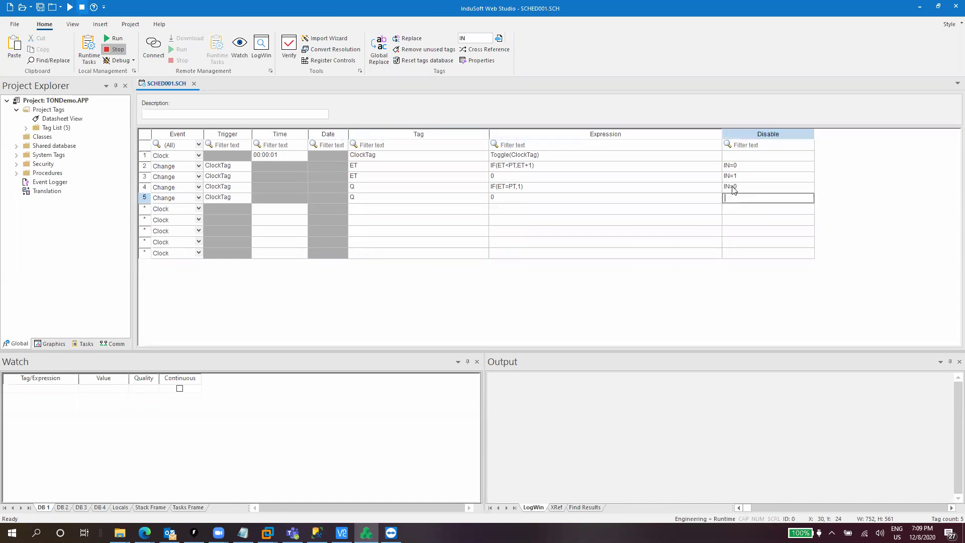
{"action": "key", "text": "Caps_Lock"}
{"action": "type", "text": "IN=1"}
{"action": "key", "text": "Caps_Lock"}
{"action": "key", "text": "Left"}
{"action": "key", "text": "Left"}
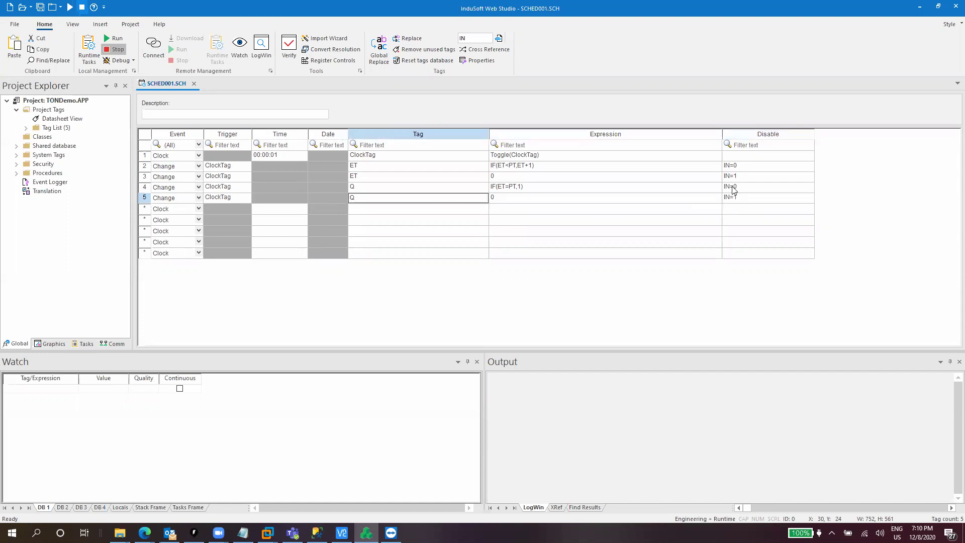
{"action": "key", "text": "Right"}
{"action": "key", "text": "Right"}
{"action": "key", "text": "Left"}
{"action": "key", "text": "Left"}
{"action": "key", "text": "Left"}
{"action": "key", "text": "Left"}
{"action": "key", "text": "Left"}
{"action": "key", "text": "Left"}
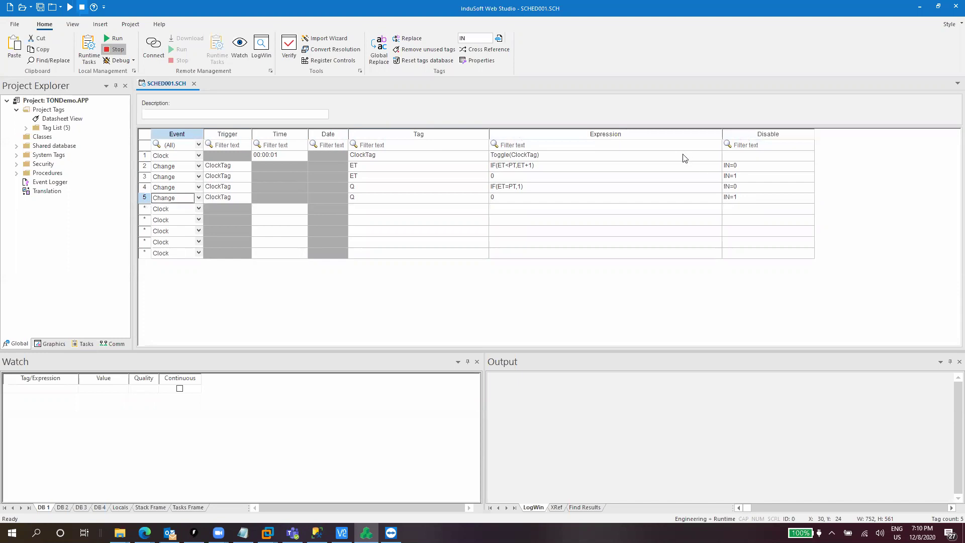
Save the scheduler as sheet 1 and set the Viewer runtime task's startup to Manual.
{"action": "left_click", "coordinate": [40, 7]}
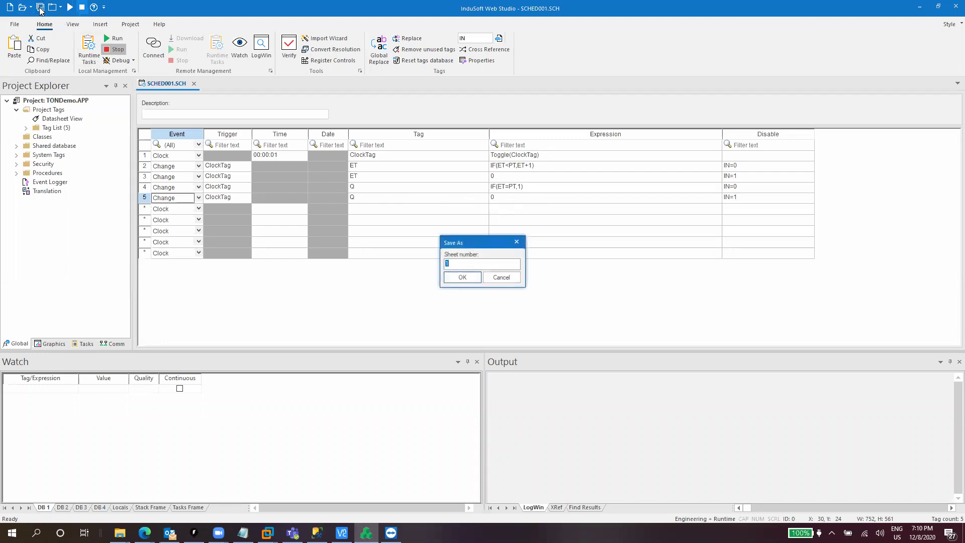
{"action": "key", "text": "Return"}
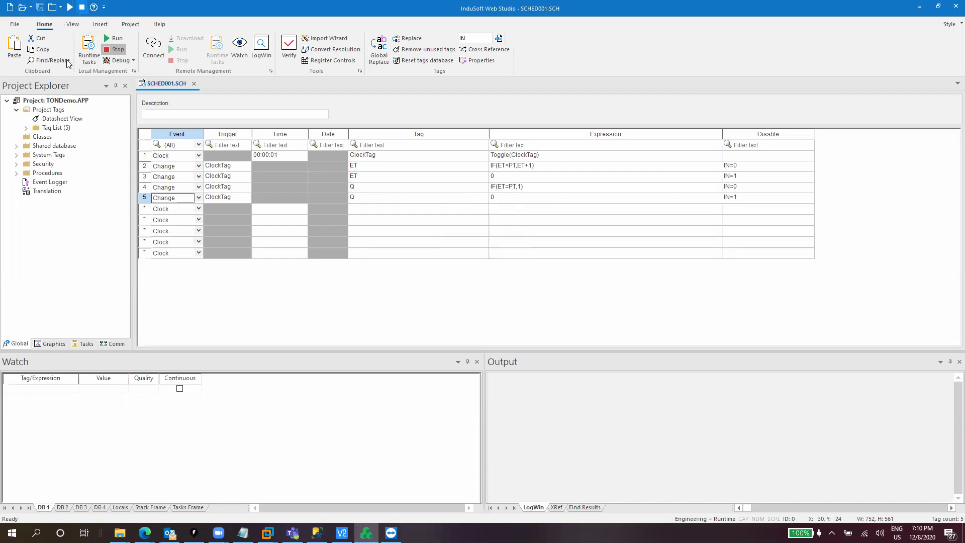
{"action": "left_click", "coordinate": [96, 54]}
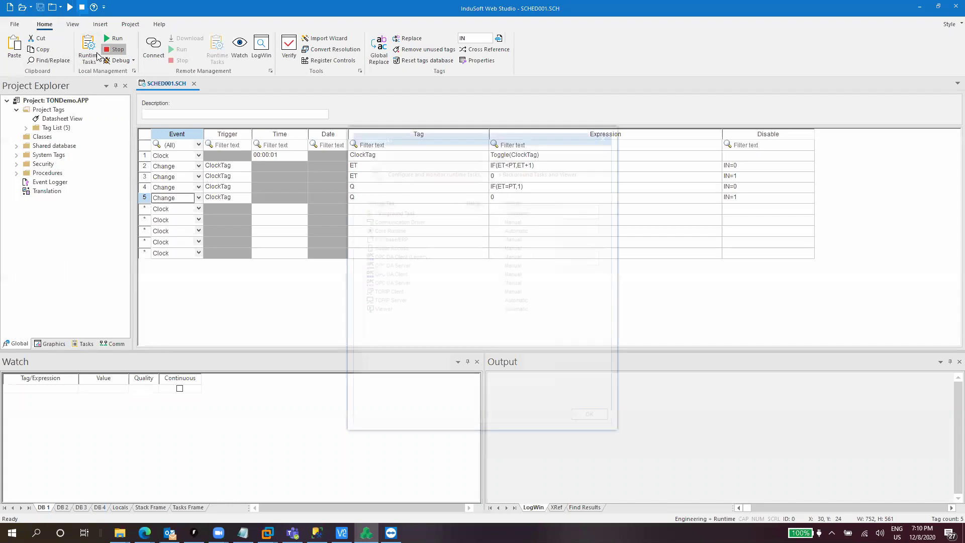
{"action": "left_click", "coordinate": [530, 311]}
{"action": "left_click", "coordinate": [581, 259]}
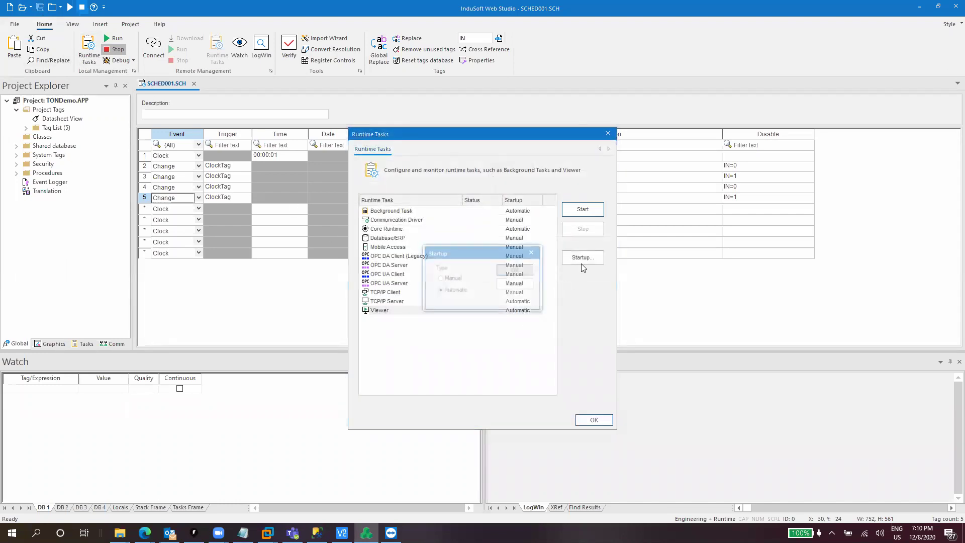
{"action": "left_click", "coordinate": [453, 278]}
{"action": "left_click", "coordinate": [515, 270]}
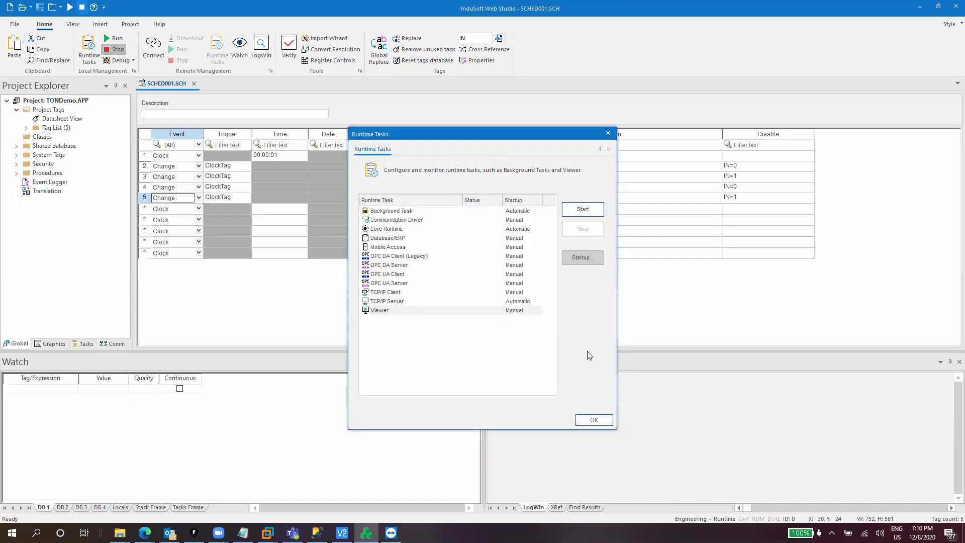
{"action": "left_click", "coordinate": [597, 417]}
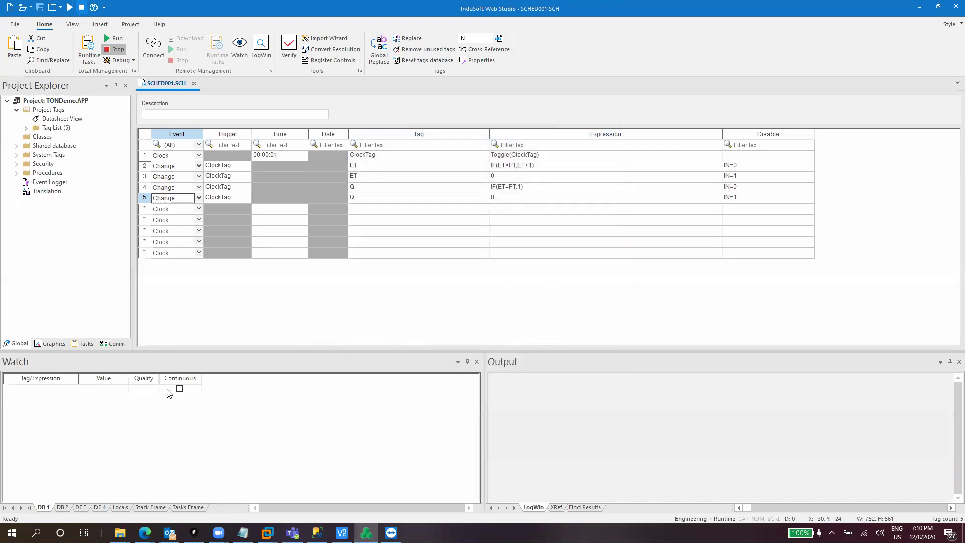
Add ClockTag, ET, PT, IN and Q to the Watch window.
{"action": "left_click", "coordinate": [20, 389]}
{"action": "type", "text": "ClockTag"}
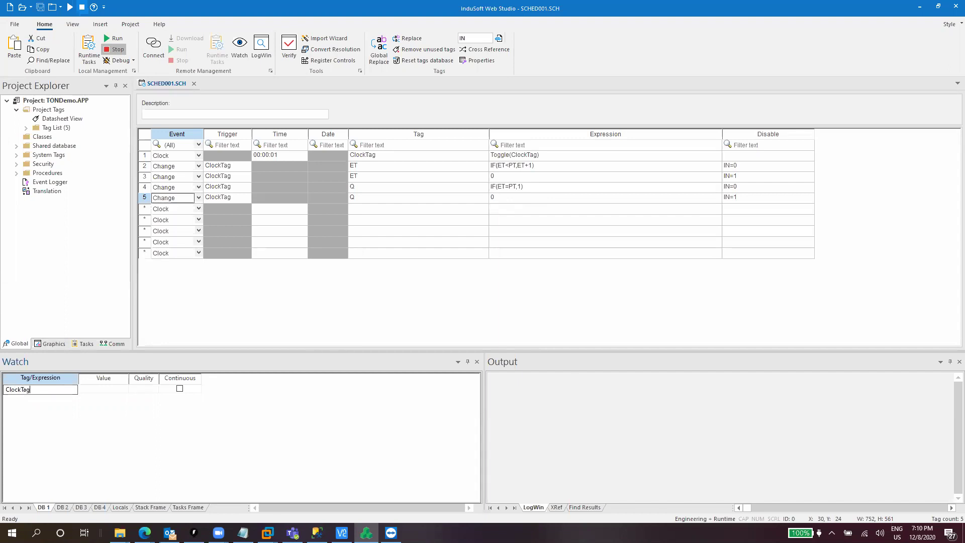
{"action": "key", "text": "Return"}
{"action": "key", "text": "Caps_Lock"}
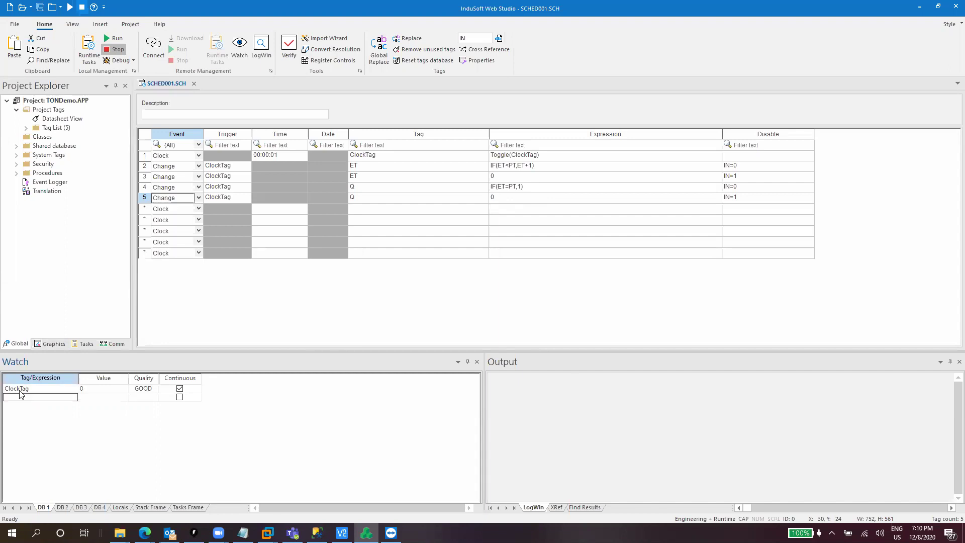
{"action": "type", "text": "ET"}
{"action": "key", "text": "Return"}
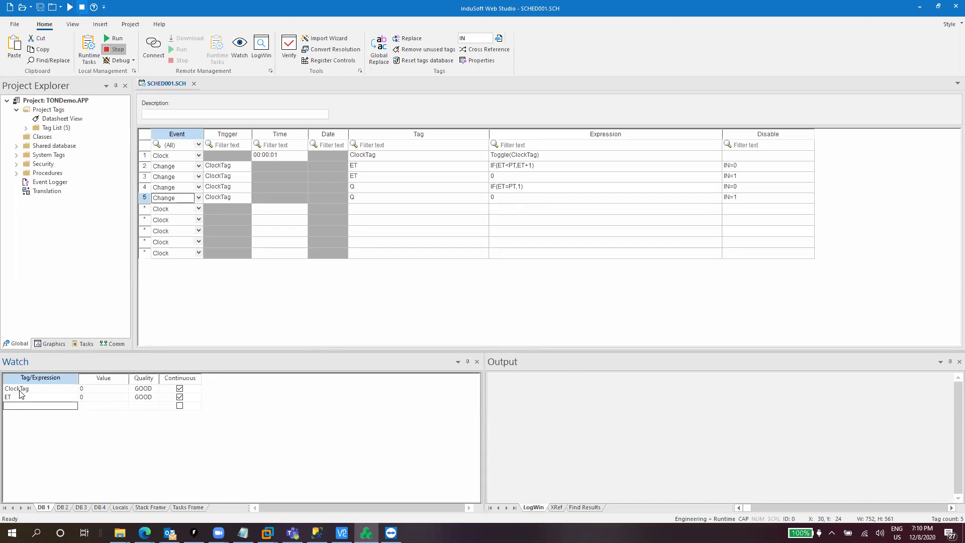
{"action": "type", "text": "PT"}
{"action": "key", "text": "Return"}
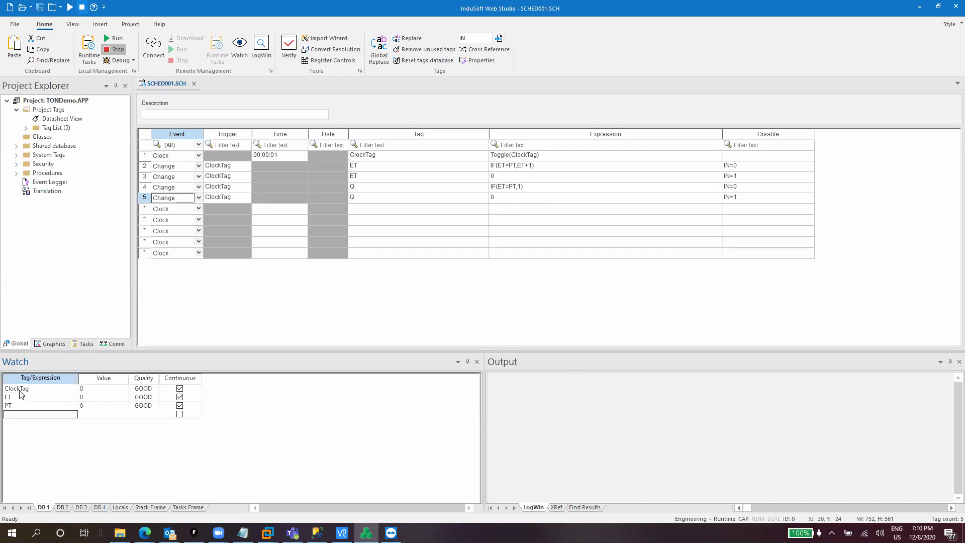
{"action": "type", "text": "IN"}
{"action": "key", "text": "Return"}
{"action": "type", "text": "Q"}
{"action": "key", "text": "Return"}
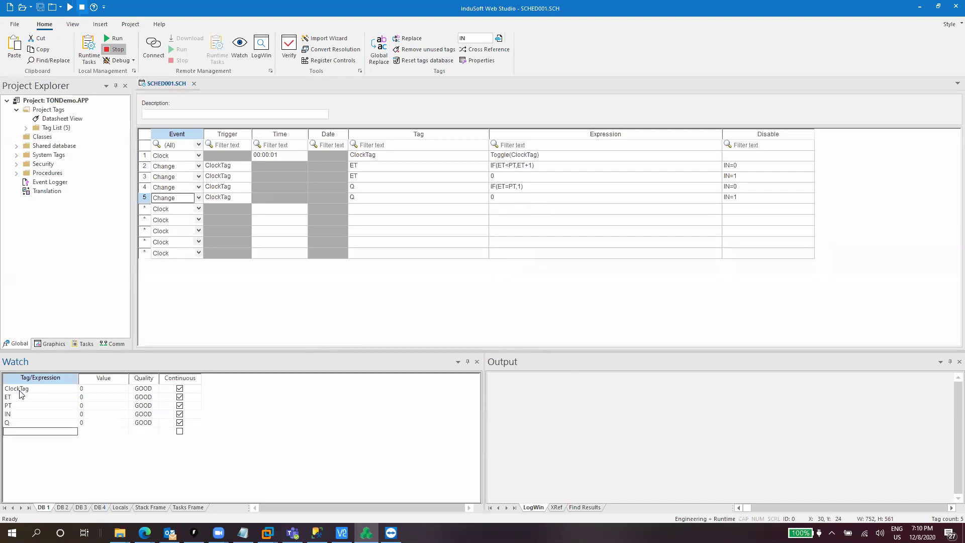
Run the project and start the timer with PT set to 5 and IN to 1.
{"action": "left_click", "coordinate": [118, 39]}
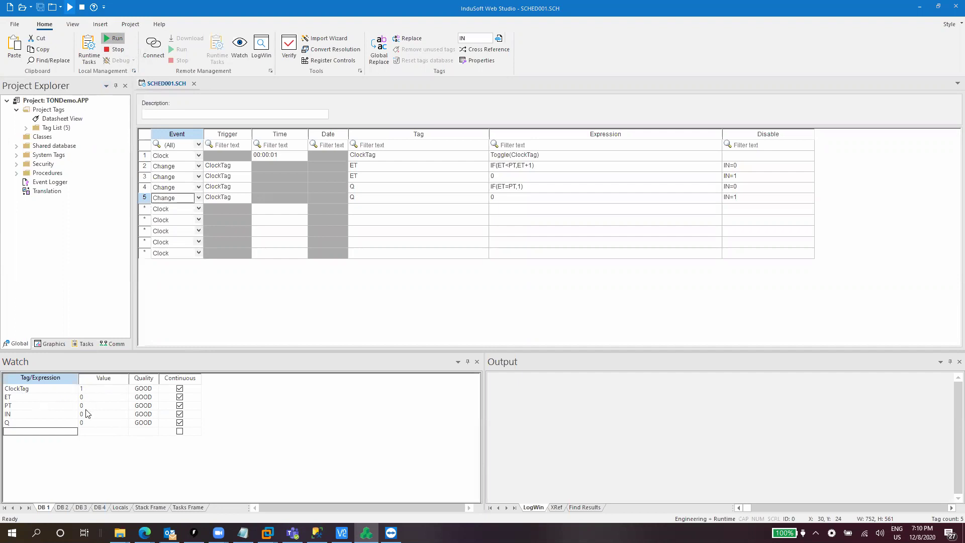
{"action": "left_click", "coordinate": [89, 408]}
{"action": "type", "text": "5"}
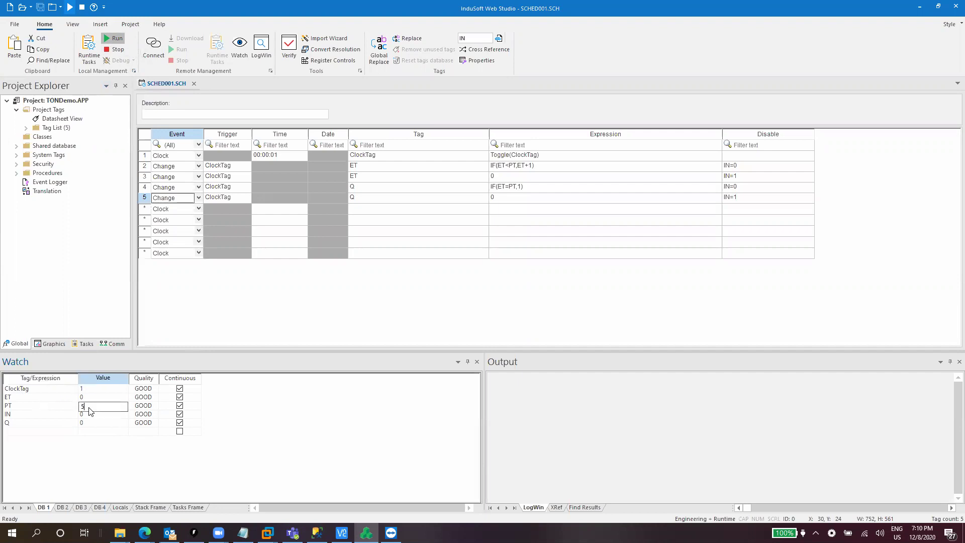
{"action": "key", "text": "Return"}
{"action": "type", "text": "1"}
{"action": "key", "text": "Return"}
{"action": "key", "text": "Up"}
{"action": "key", "text": "Up"}
{"action": "key", "text": "Up"}
{"action": "key", "text": "Down"}
{"action": "key", "text": "Down"}
{"action": "key", "text": "Down"}
Set IN to 0 to reset the timer.
{"action": "key", "text": "Up"}
{"action": "type", "text": "0"}
{"action": "key", "text": "Return"}
{"action": "key", "text": "Left"}
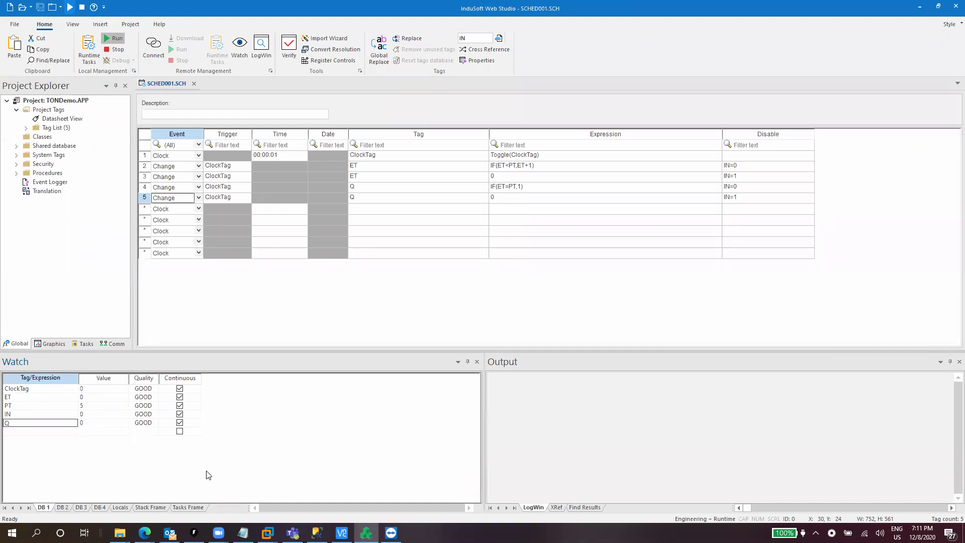
{"action": "key", "text": "Right"}
Set PT to 7 and IN to 1, and watch Q turn to 1.
{"action": "key", "text": "Up"}
{"action": "key", "text": "Up"}
{"action": "key", "text": "Up"}
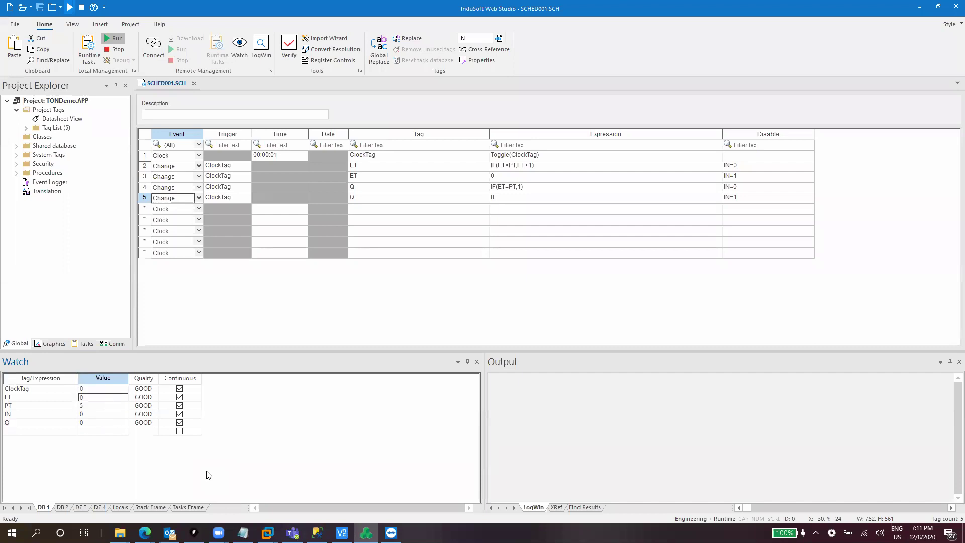
{"action": "key", "text": "Down"}
{"action": "type", "text": "7"}
{"action": "key", "text": "Return"}
{"action": "type", "text": "1"}
{"action": "key", "text": "Return"}
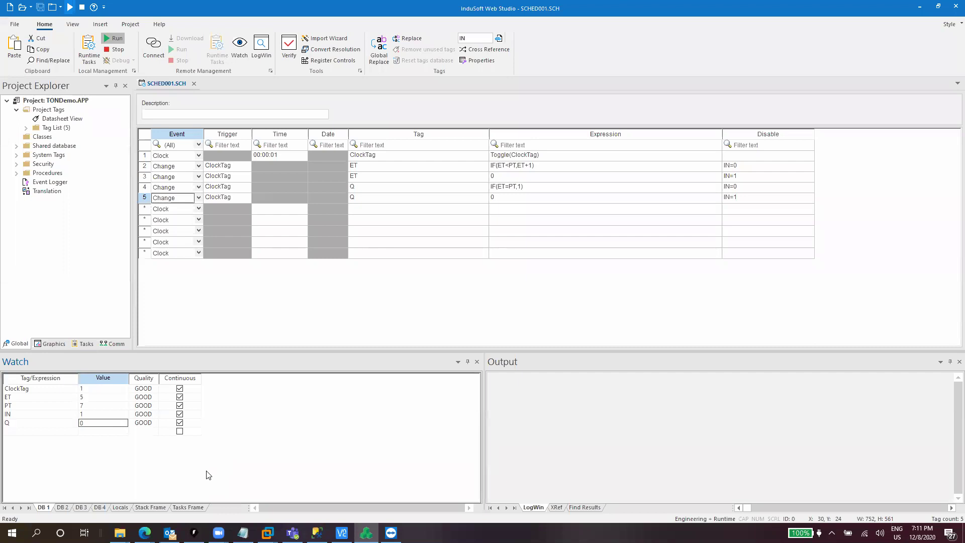
{"action": "key", "text": "Up"}
{"action": "key", "text": "Up"}
{"action": "key", "text": "Down"}
{"action": "key", "text": "Down"}
{"action": "key", "text": "Up"}
{"action": "key", "text": "Up"}
{"action": "key", "text": "Up"}
{"action": "key", "text": "Up"}
{"action": "key", "text": "Down"}
{"action": "key", "text": "Down"}
{"action": "key", "text": "Down"}
{"action": "key", "text": "Up"}
{"action": "key", "text": "Up"}
{"action": "key", "text": "Up"}
{"action": "key", "text": "Down"}
{"action": "key", "text": "Down"}
{"action": "key", "text": "Down"}
{"action": "key", "text": "Up"}
{"action": "key", "text": "Up"}
{"action": "key", "text": "Up"}
{"action": "left_click", "coordinate": [277, 158]}
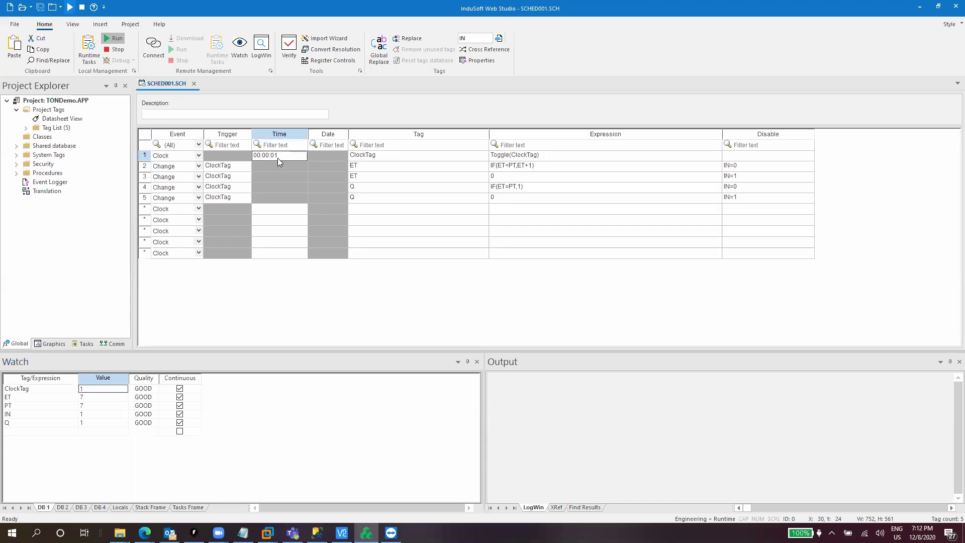